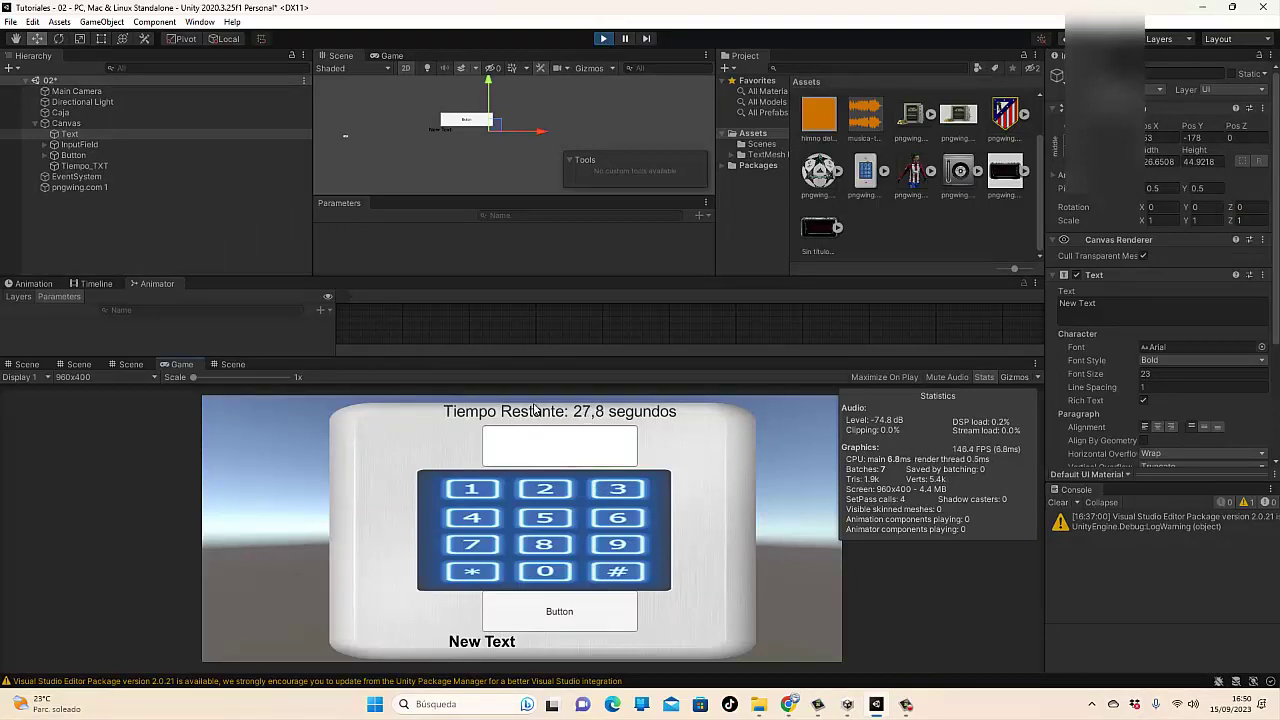
Step: Focus the keypad's password field while the 30-second countdown runs
{"action": "left_click", "coordinate": [566, 457]}
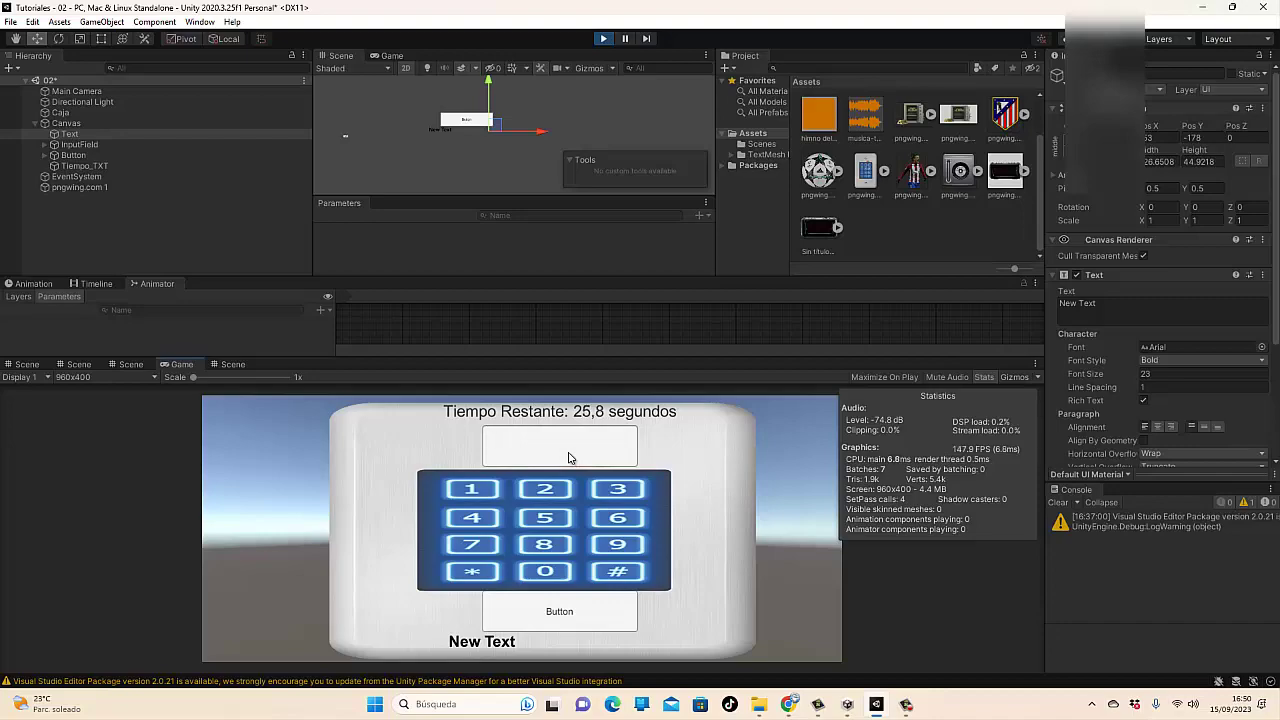
Step: Submit the wrong codes 5634 and 1235, letting the countdown run out to 0,0 segundos
{"action": "type", "text": "5634"}
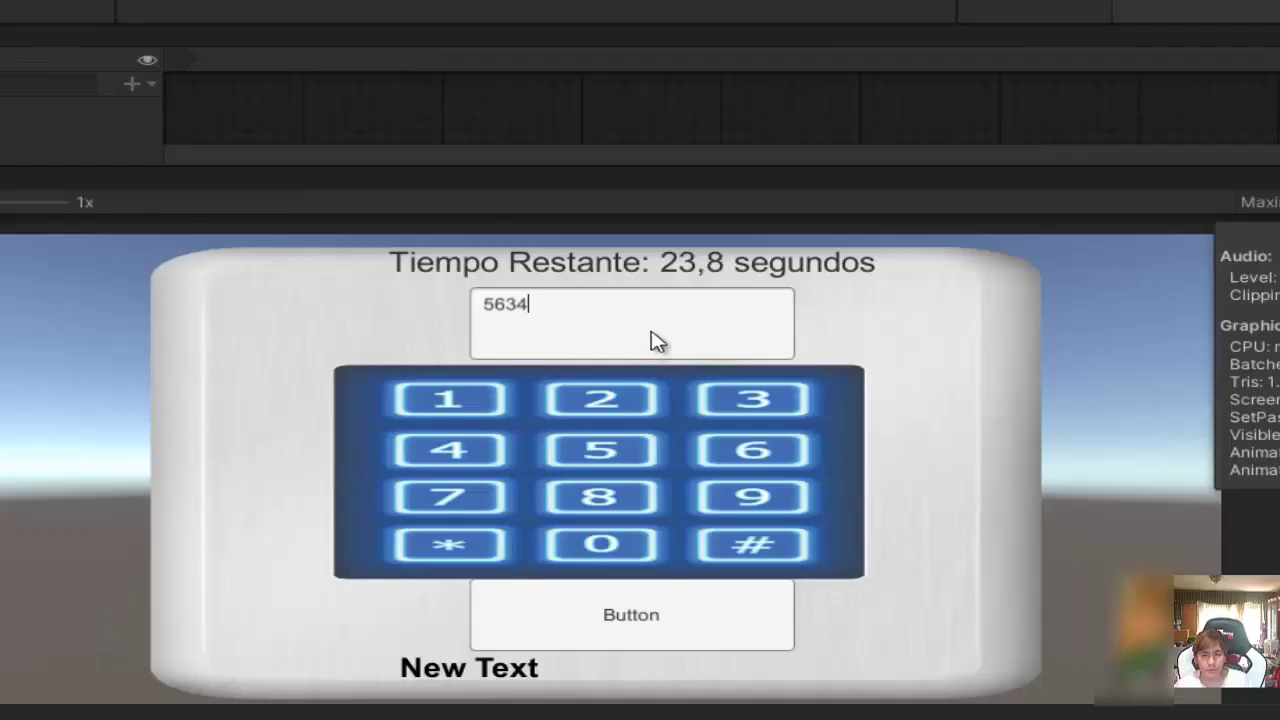
{"action": "left_click", "coordinate": [558, 612]}
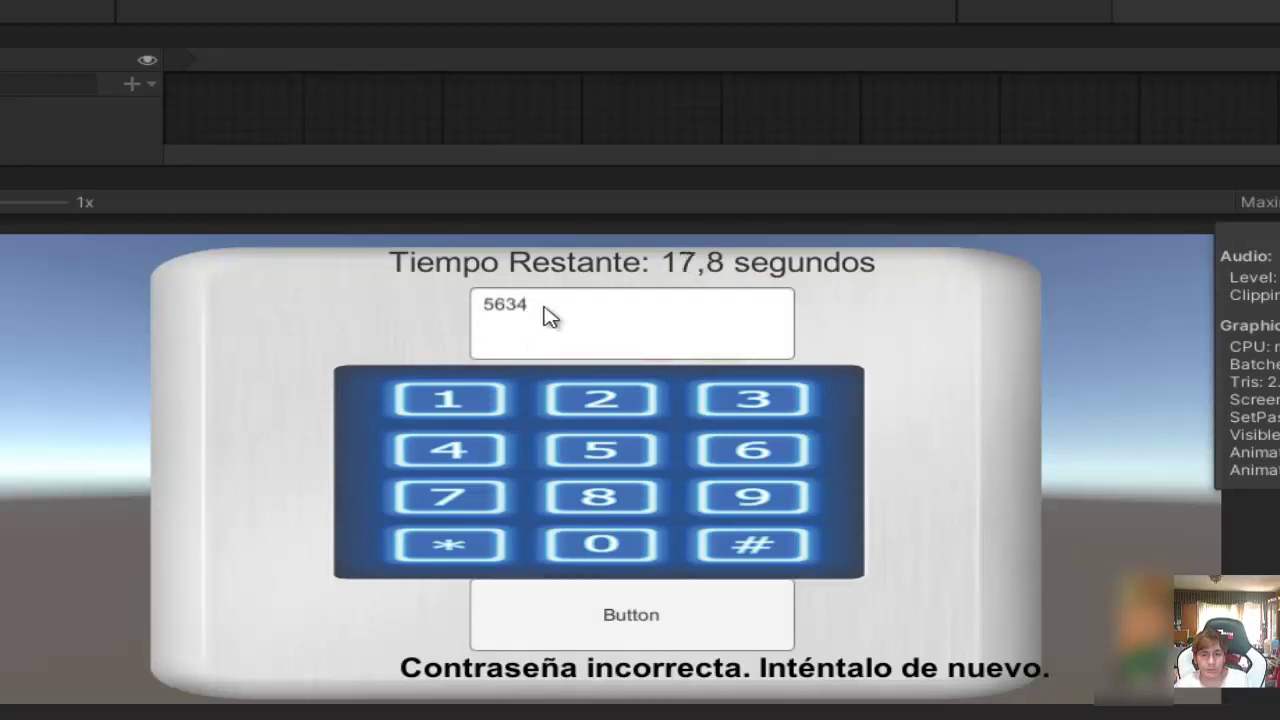
{"action": "left_click", "coordinate": [510, 314]}
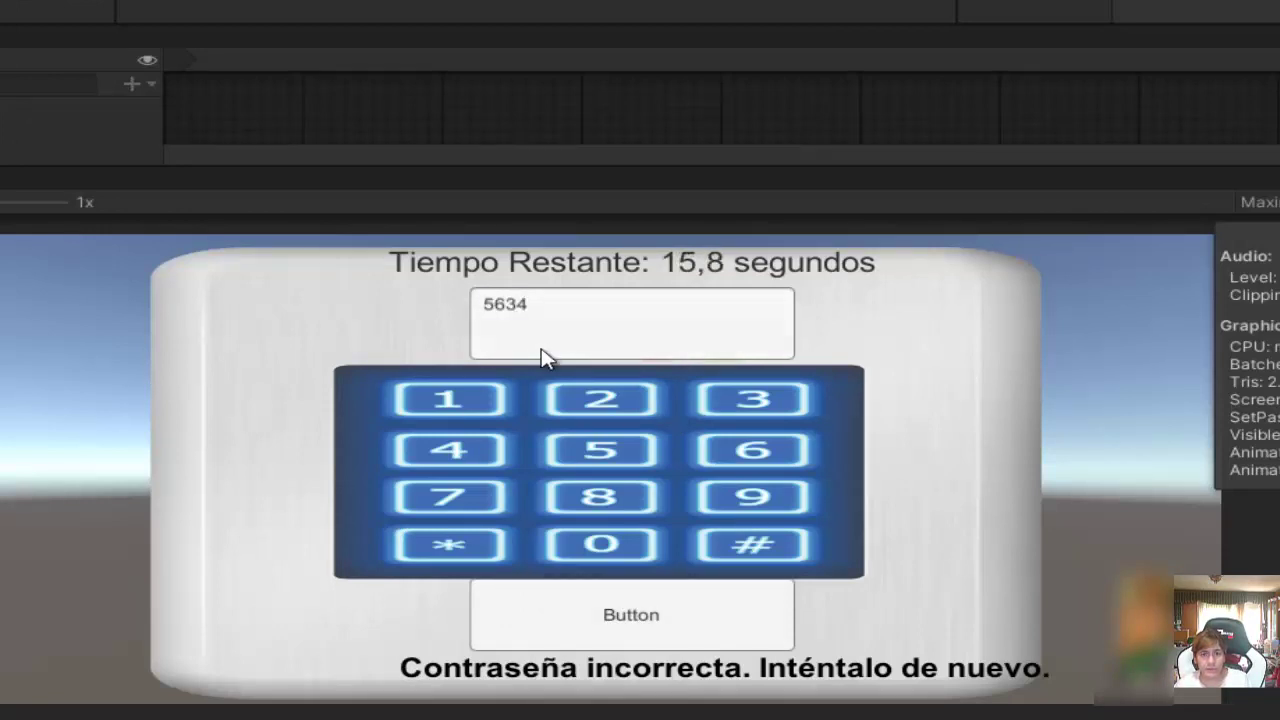
{"action": "type", "text": "1"}
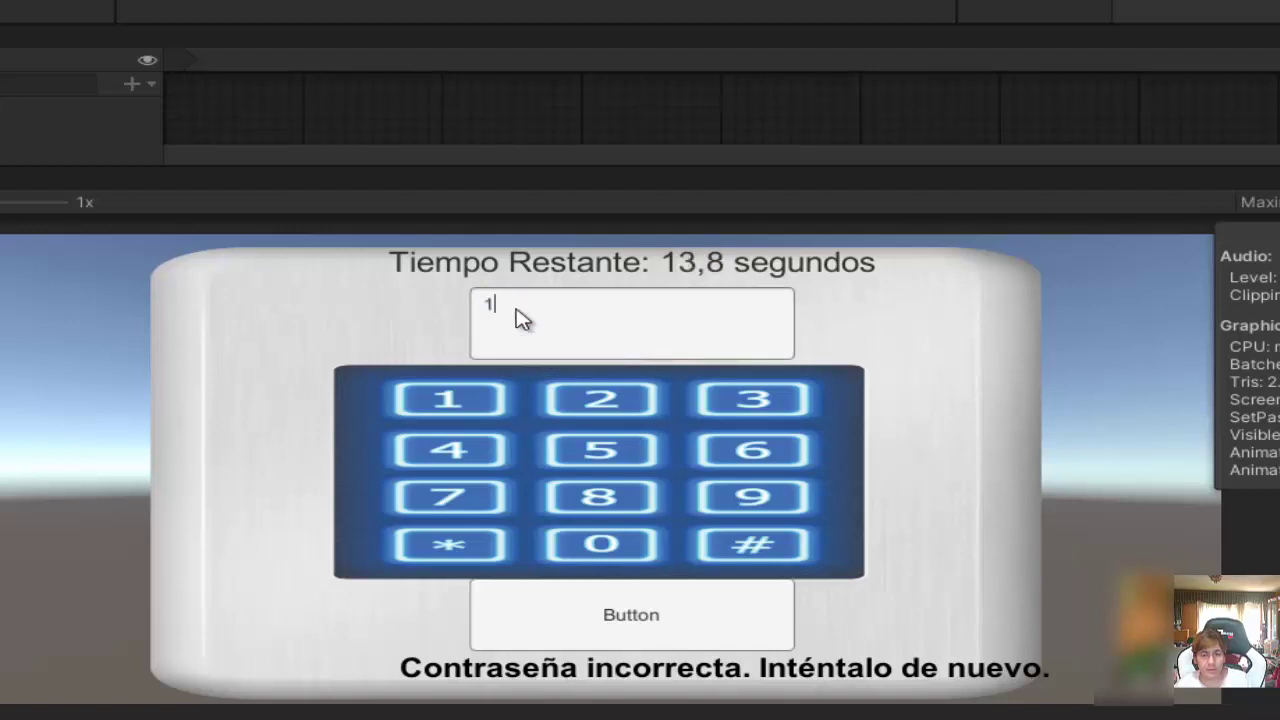
{"action": "type", "text": "235"}
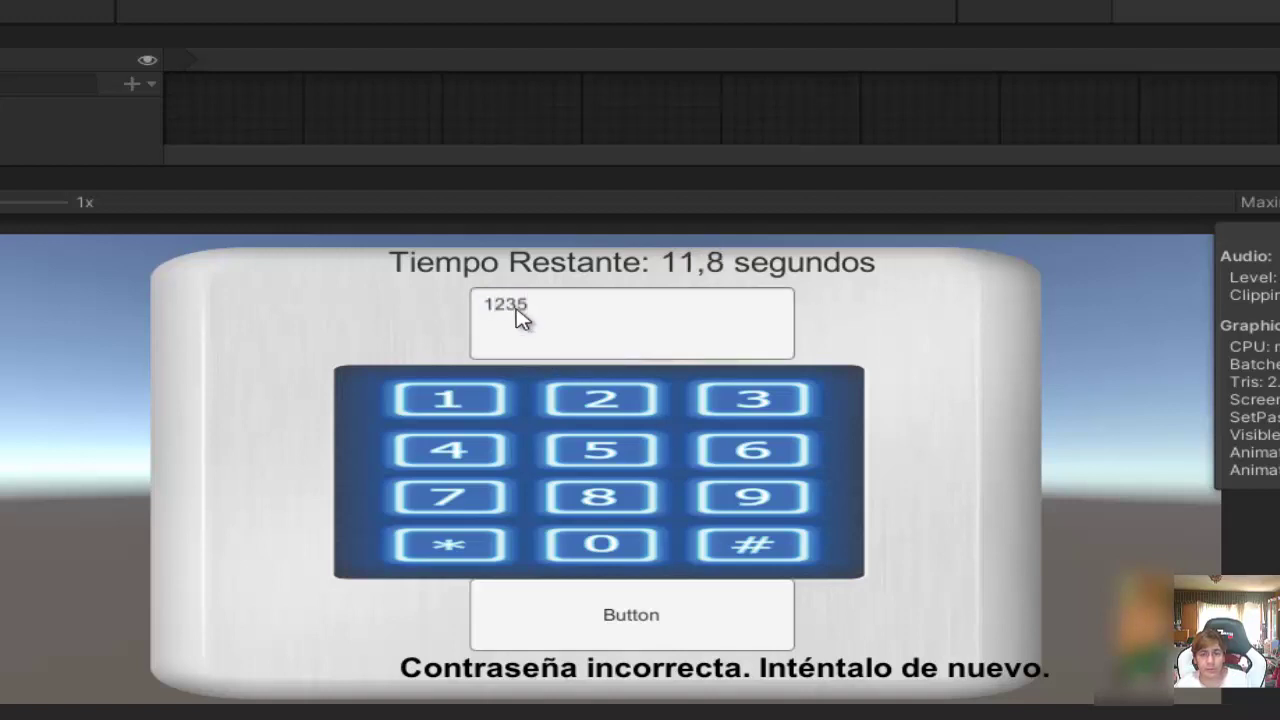
{"action": "left_click", "coordinate": [652, 650]}
{"action": "left_click", "coordinate": [652, 640]}
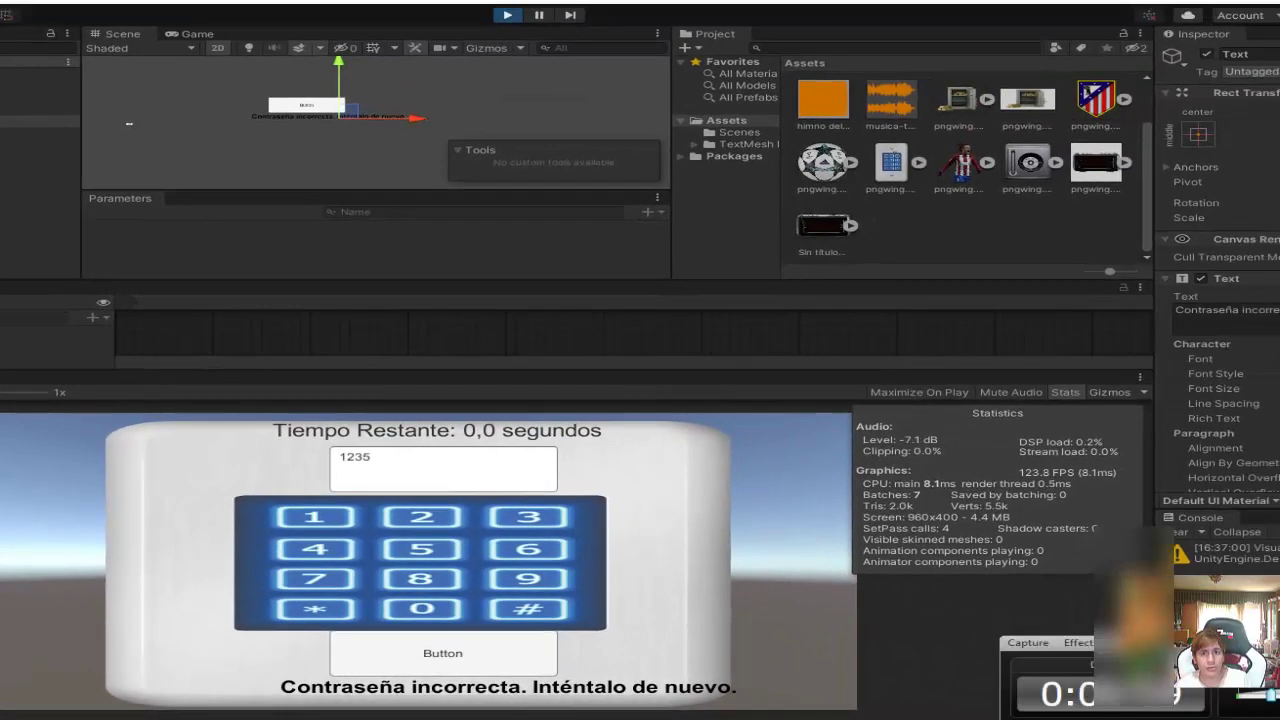
Step: Restart Play mode and submit the wrong code 1235
{"action": "left_click", "coordinate": [509, 16]}
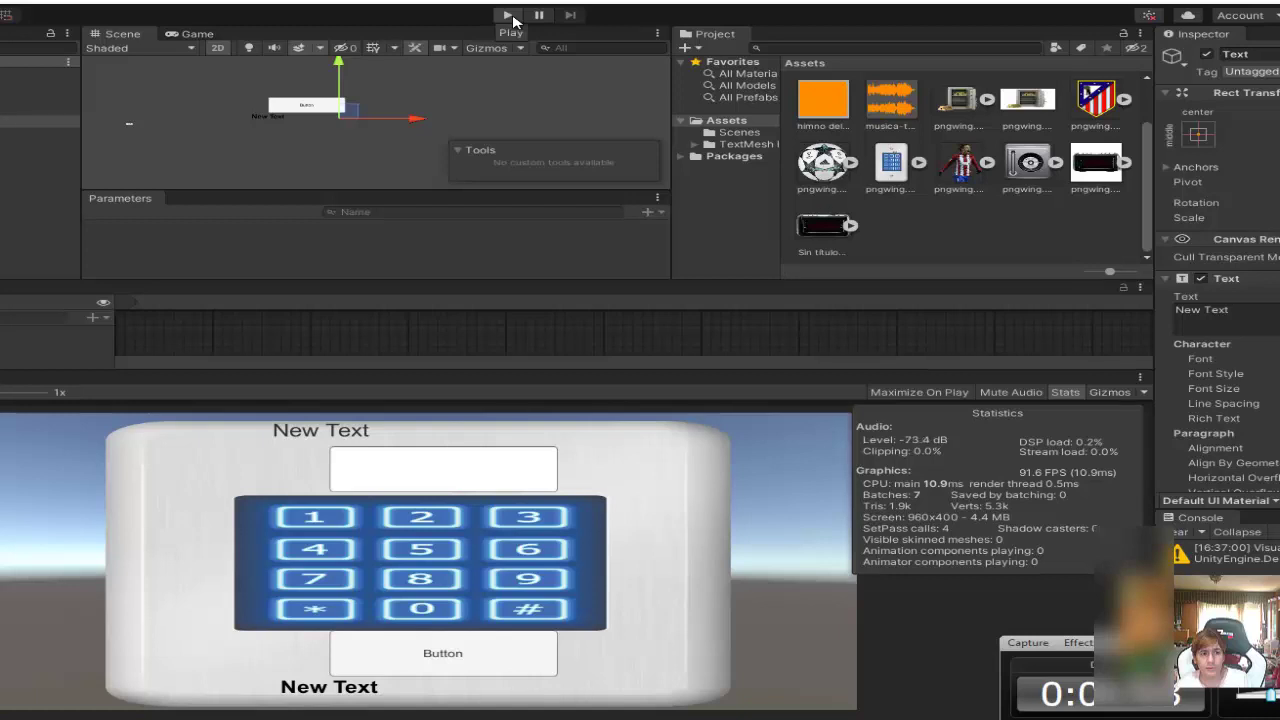
{"action": "left_click", "coordinate": [510, 16]}
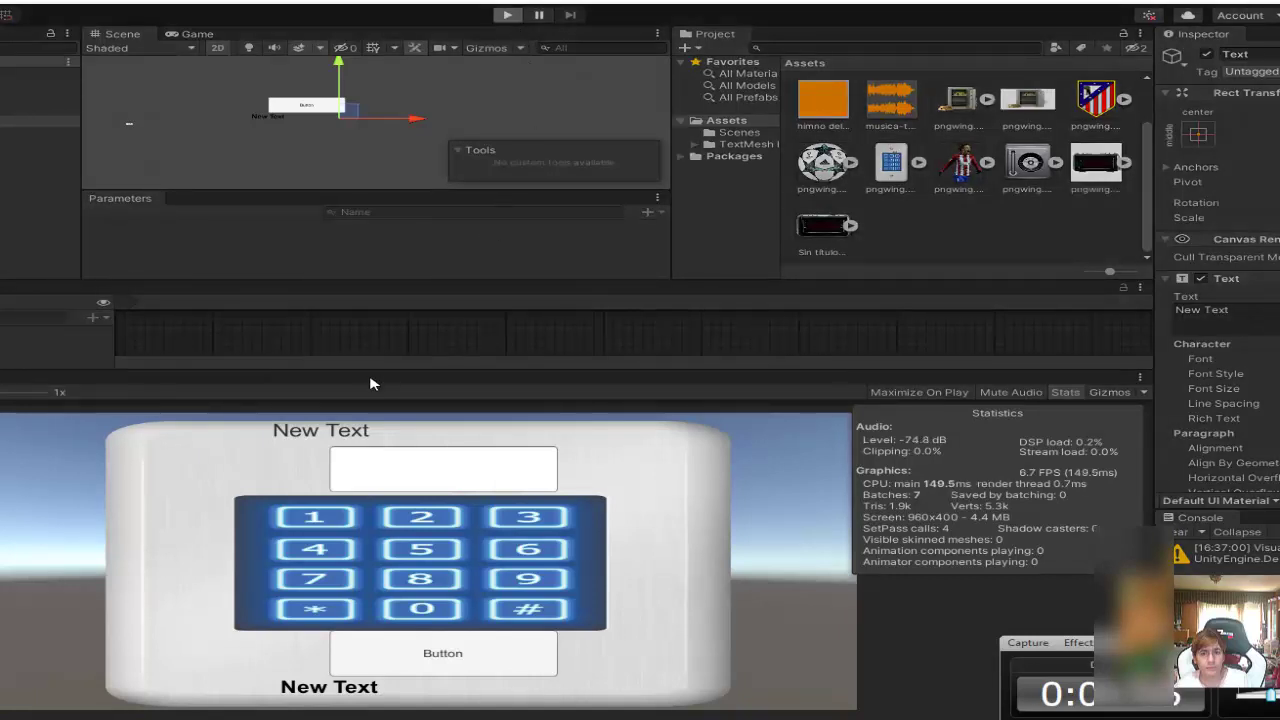
{"action": "left_click", "coordinate": [388, 478]}
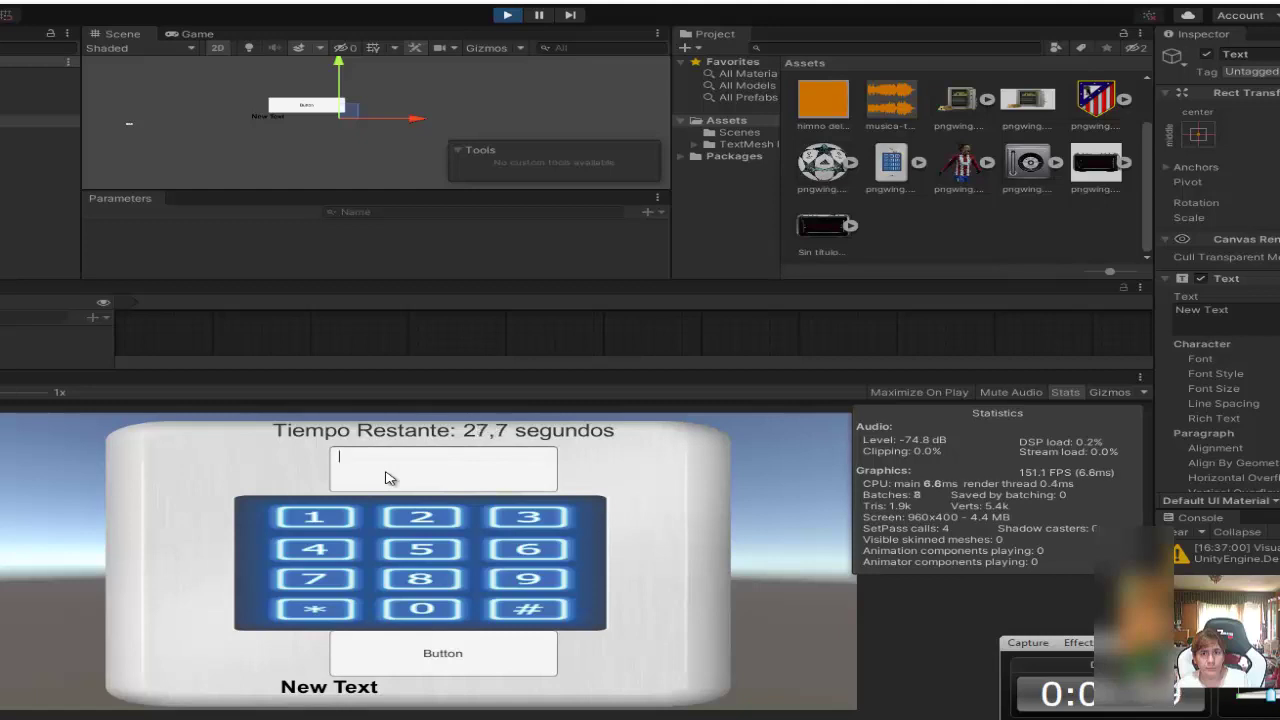
{"action": "type", "text": "1235"}
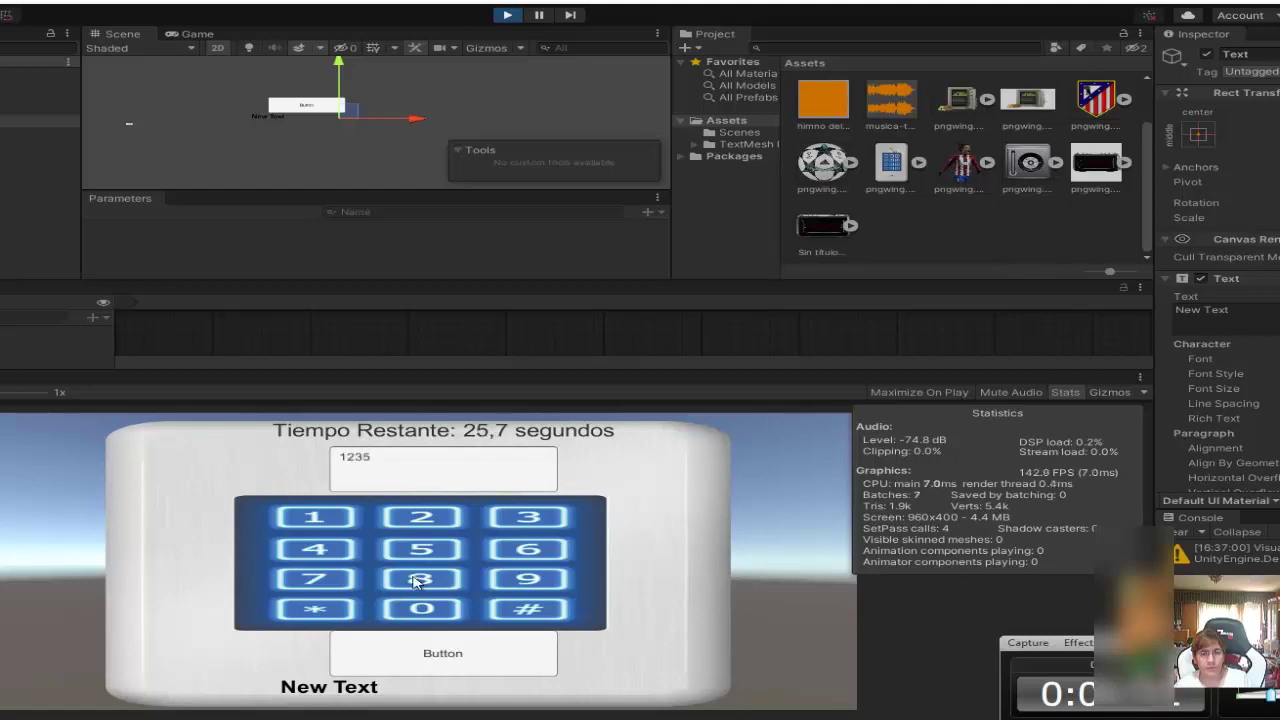
{"action": "left_click", "coordinate": [442, 651]}
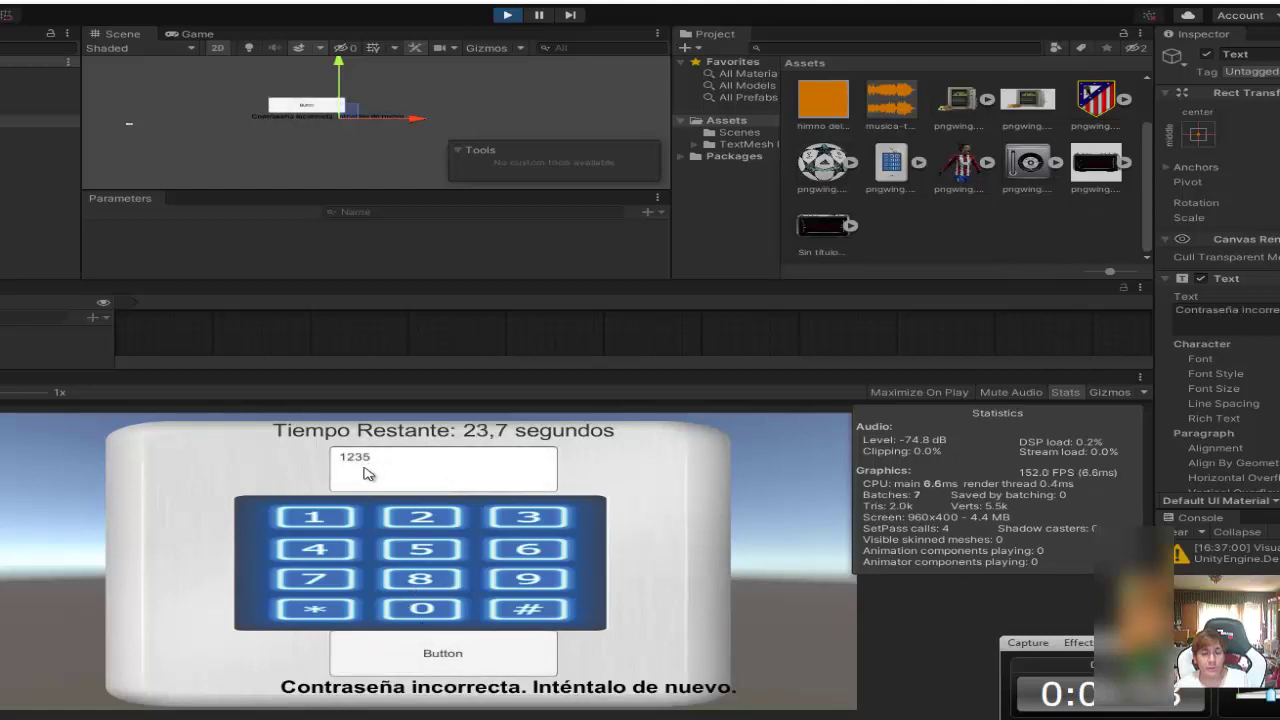
{"action": "left_click", "coordinate": [366, 473]}
{"action": "type", "text": "11"}
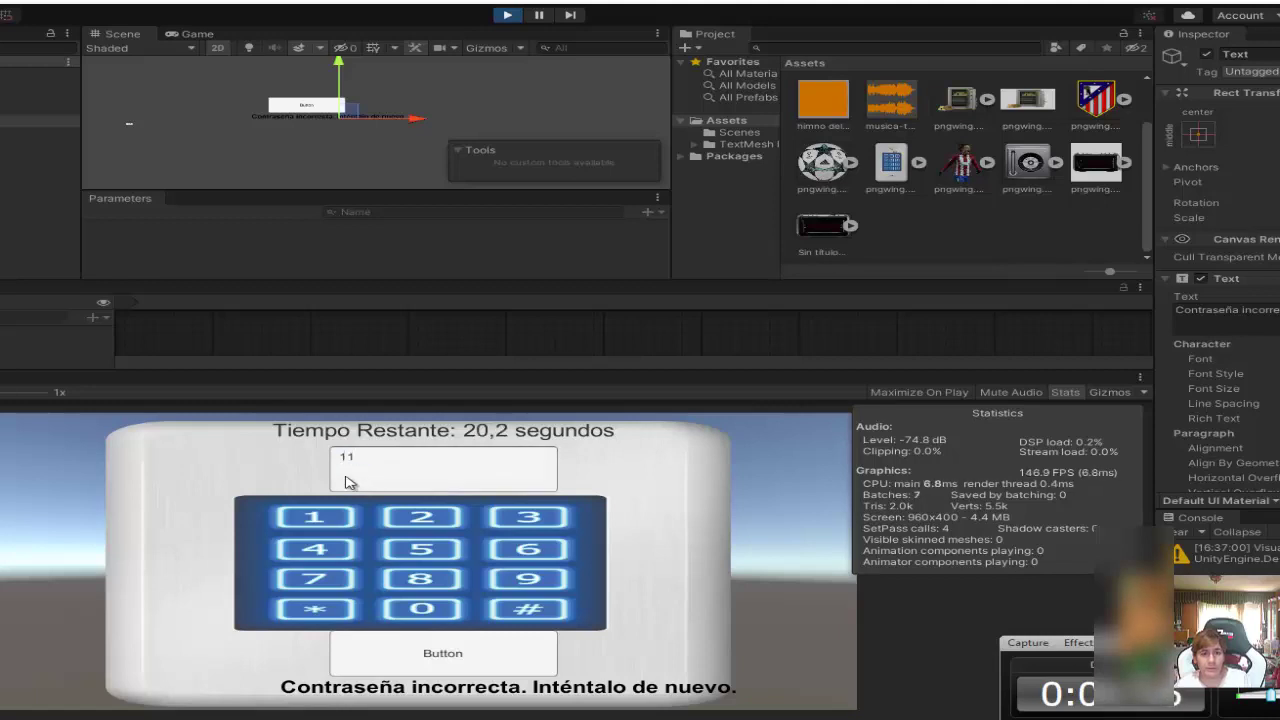
{"action": "key", "text": "BackSpace"}
{"action": "type", "text": "234"}
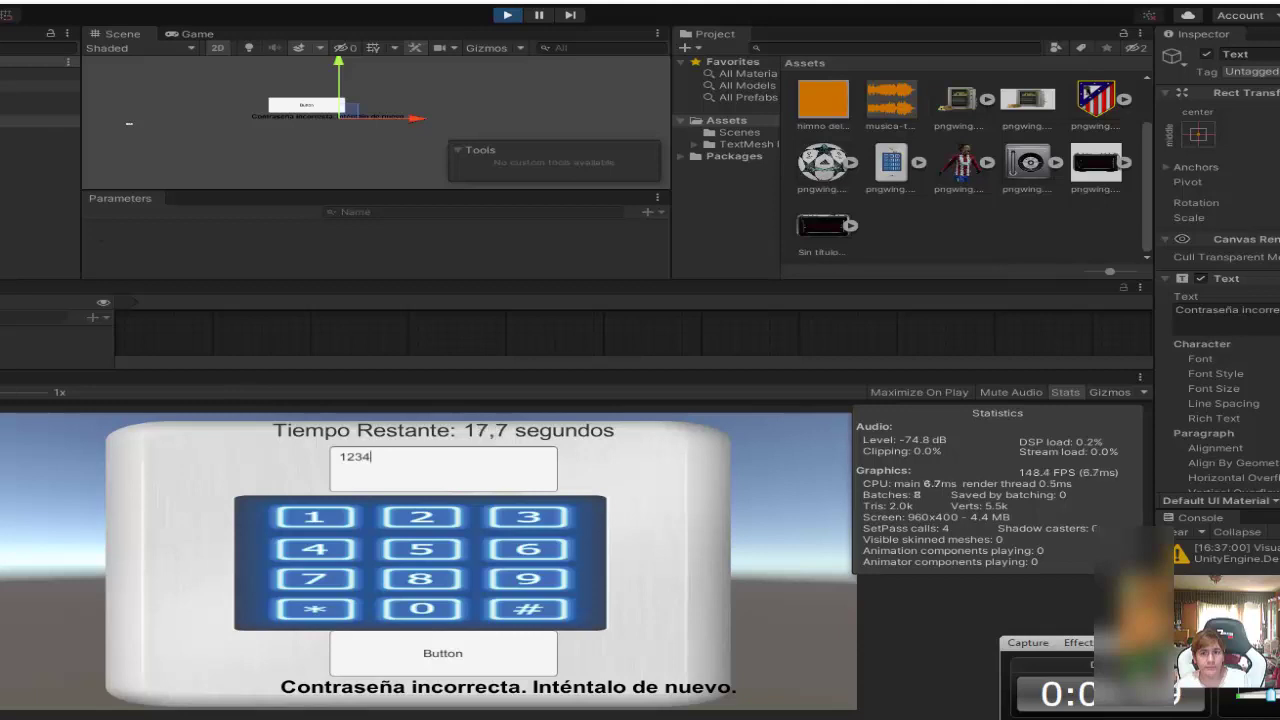
{"action": "left_click", "coordinate": [40, 97]}
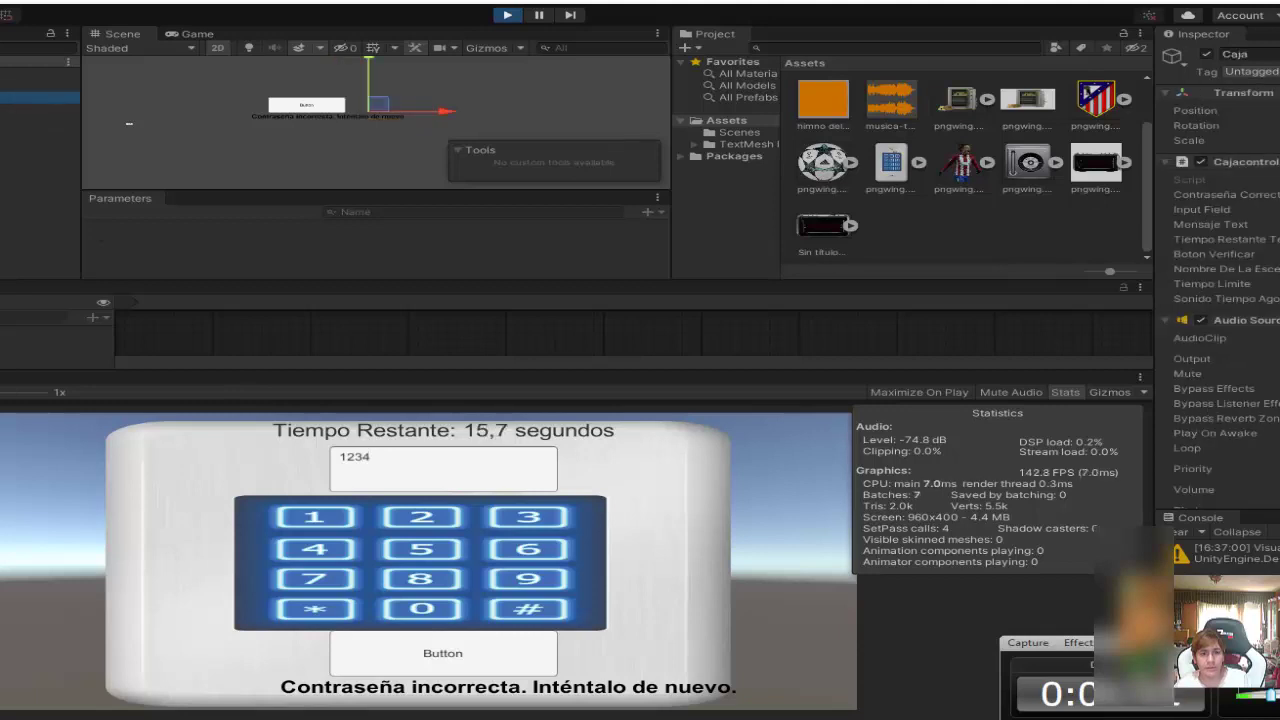
{"action": "left_click", "coordinate": [448, 656]}
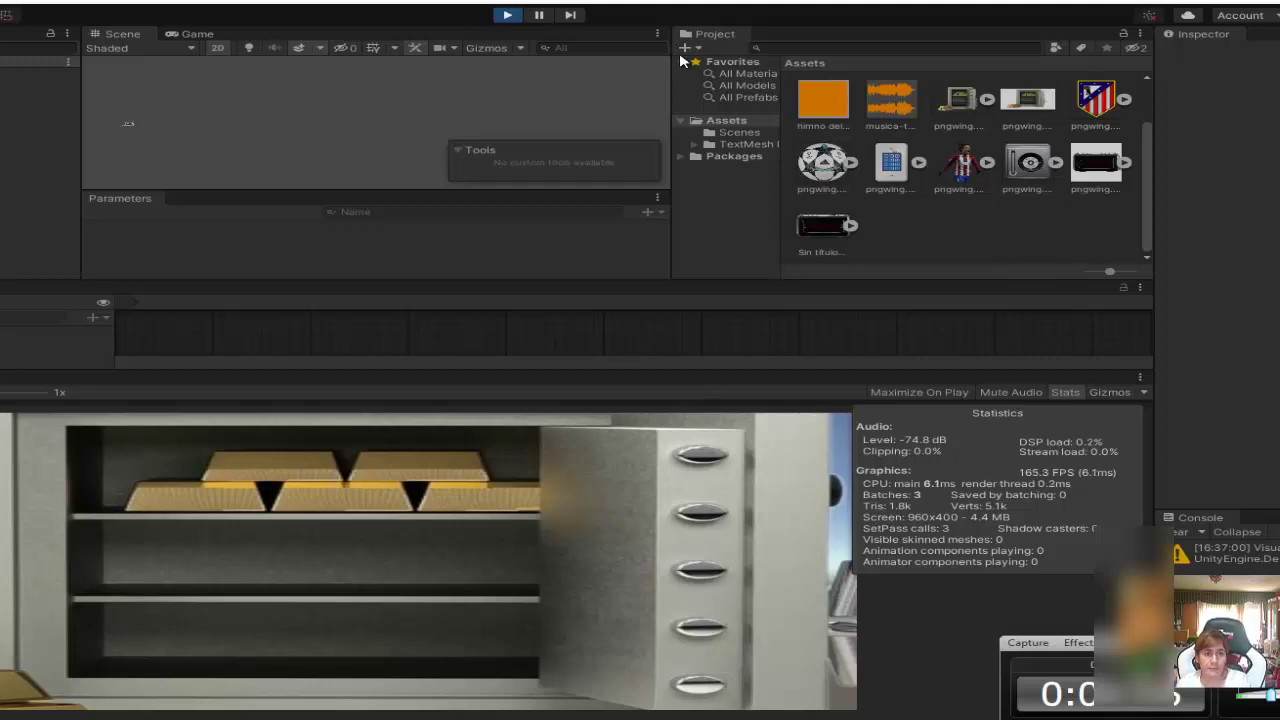
Step: Stop the game and open Caja's Cajacontrol script in Visual Studio via Edit Script
{"action": "left_click", "coordinate": [507, 14]}
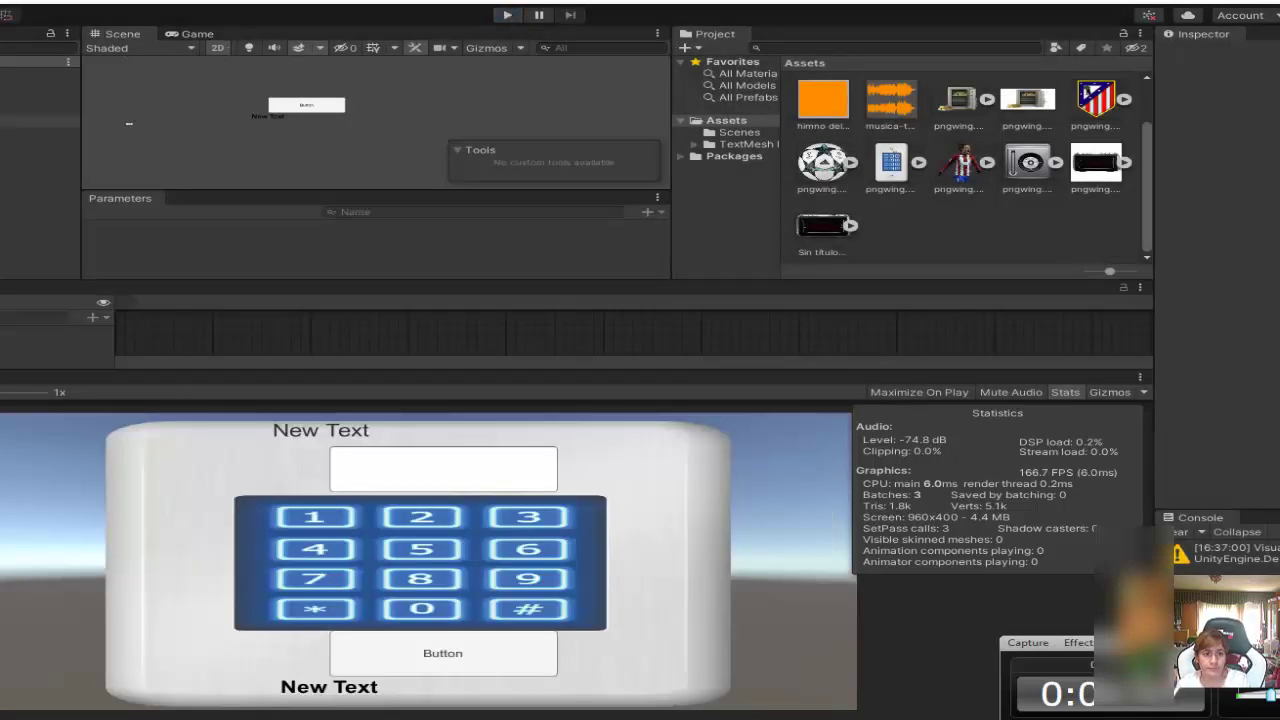
{"action": "left_click", "coordinate": [40, 97]}
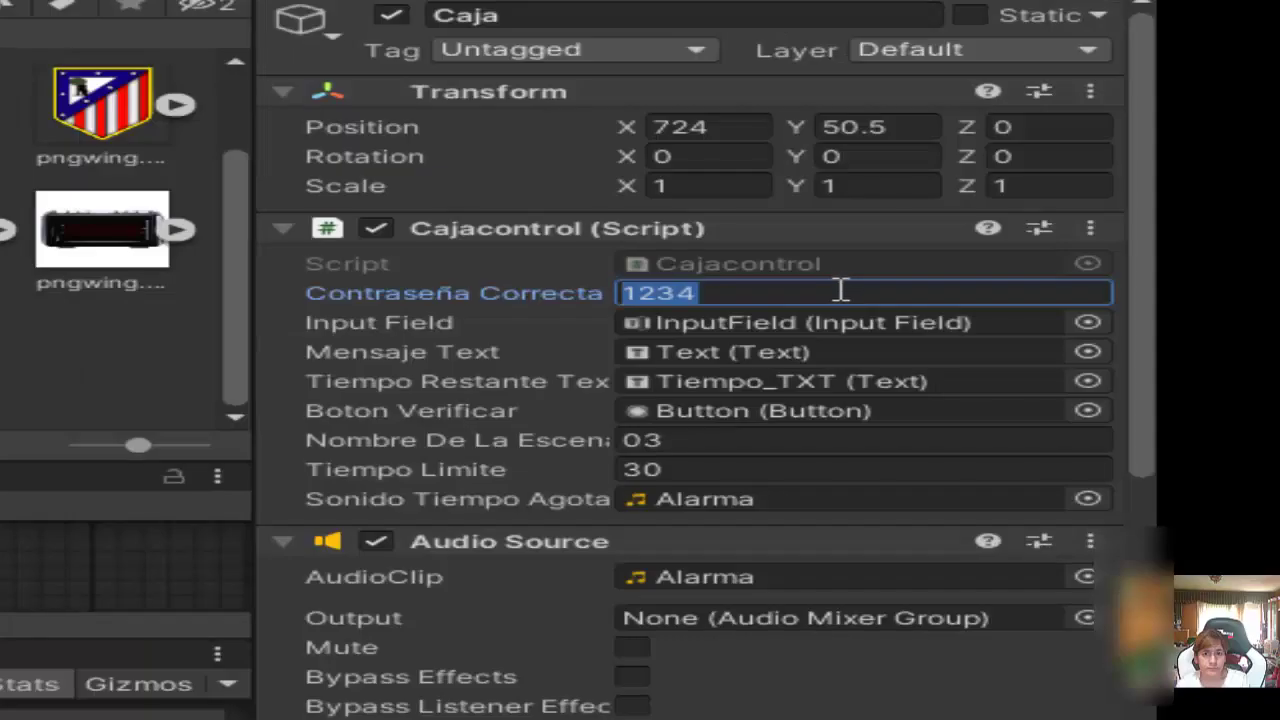
{"action": "right_click", "coordinate": [500, 229]}
{"action": "left_click", "coordinate": [588, 568]}
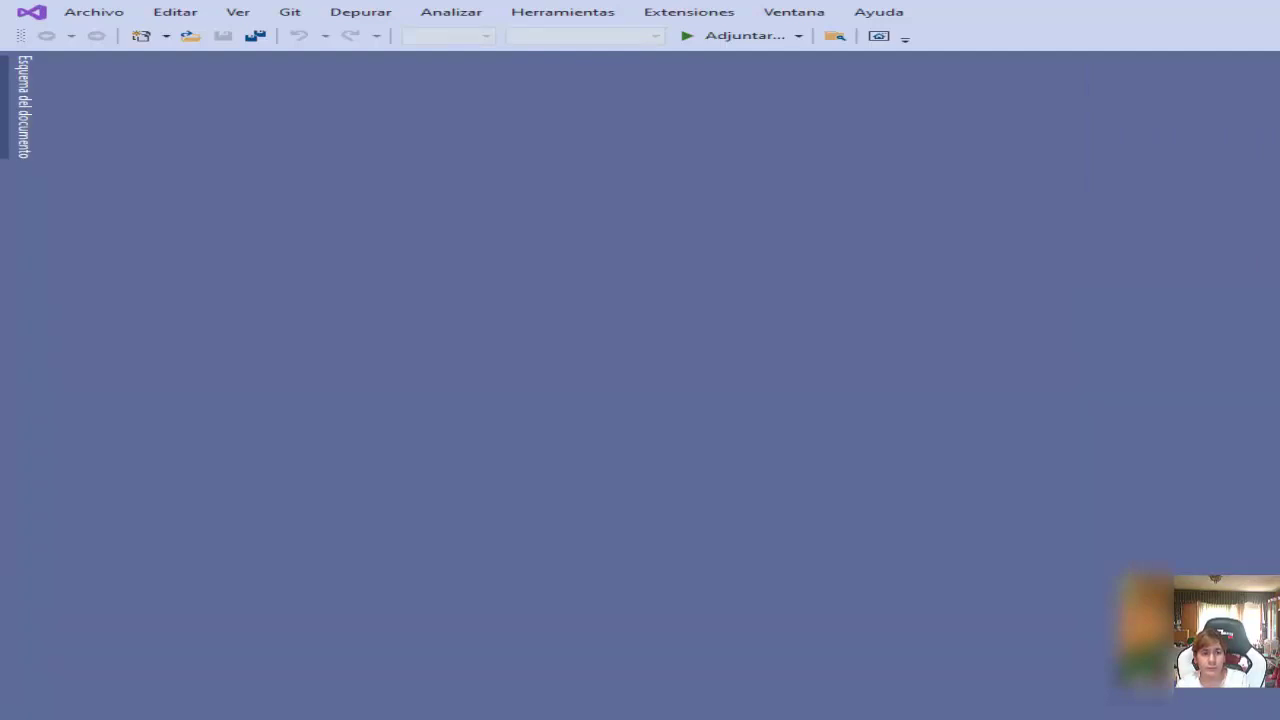
{"action": "scroll", "coordinate": [1034, 372], "scroll_direction": "up", "scroll_amount": 5}
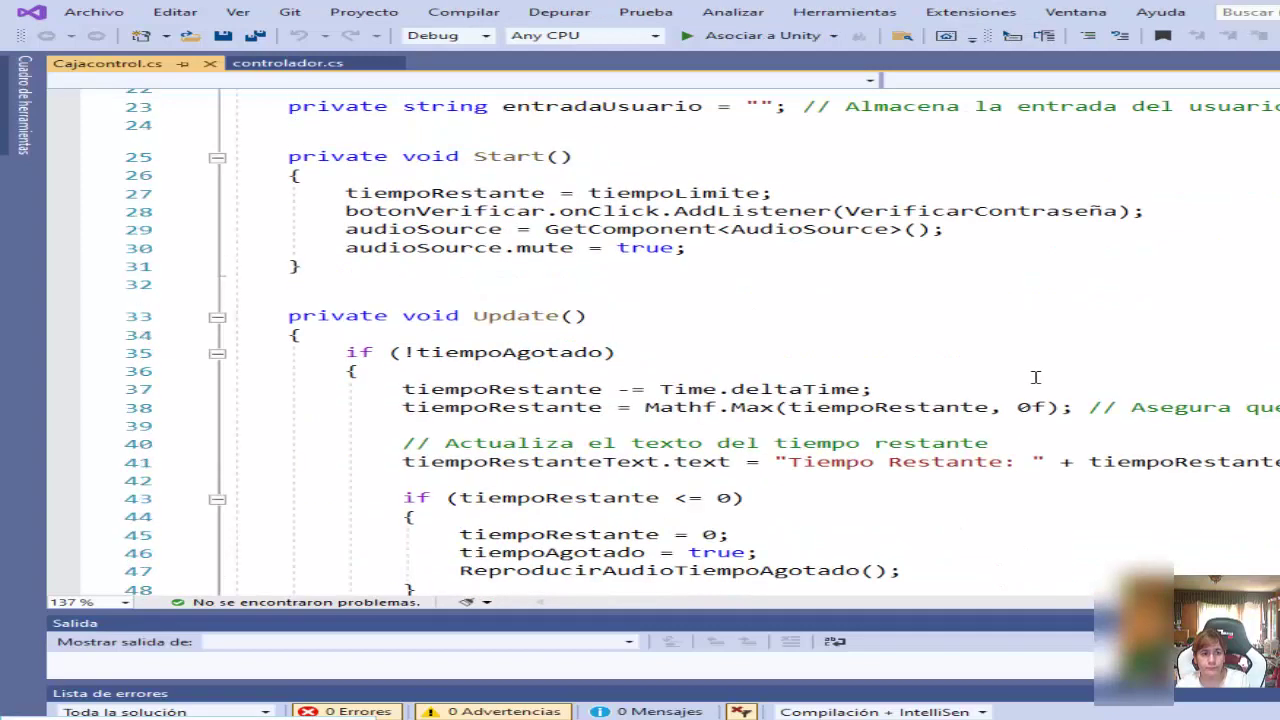
{"action": "scroll", "coordinate": [1036, 377], "scroll_direction": "up", "scroll_amount": 2}
{"action": "scroll", "coordinate": [1036, 377], "scroll_direction": "up", "scroll_amount": 5}
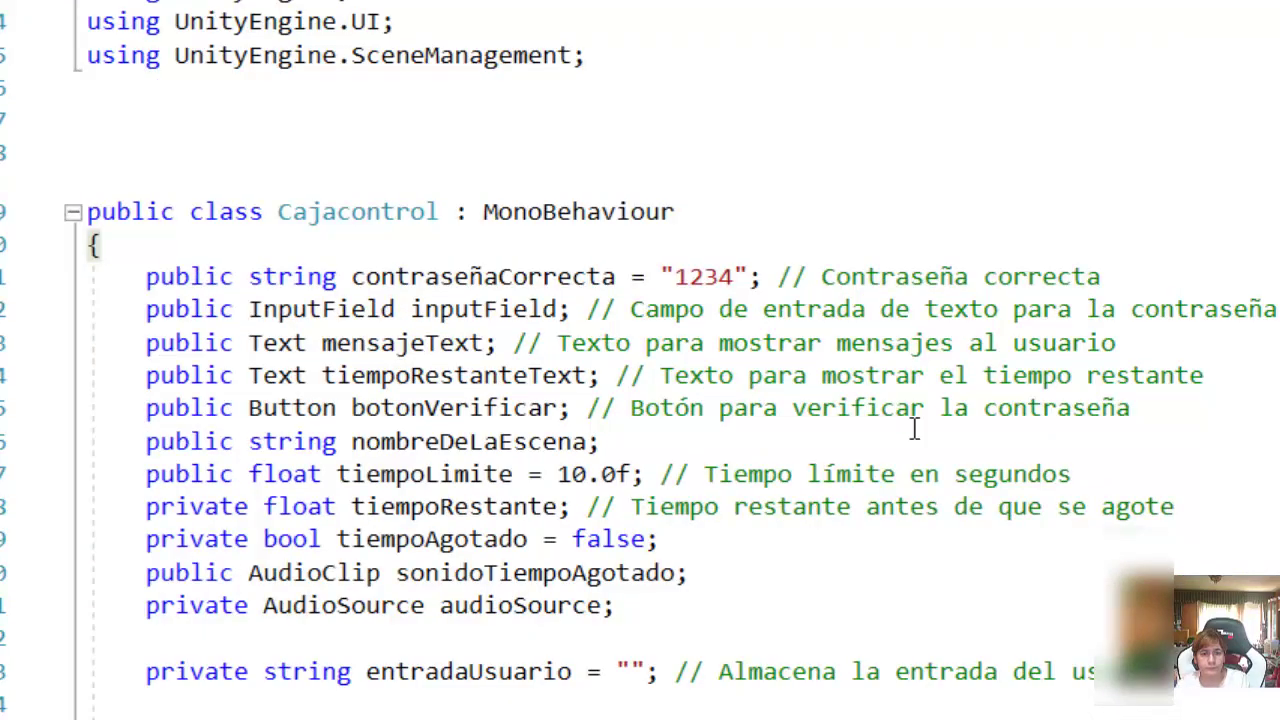
{"action": "left_click", "coordinate": [735, 278]}
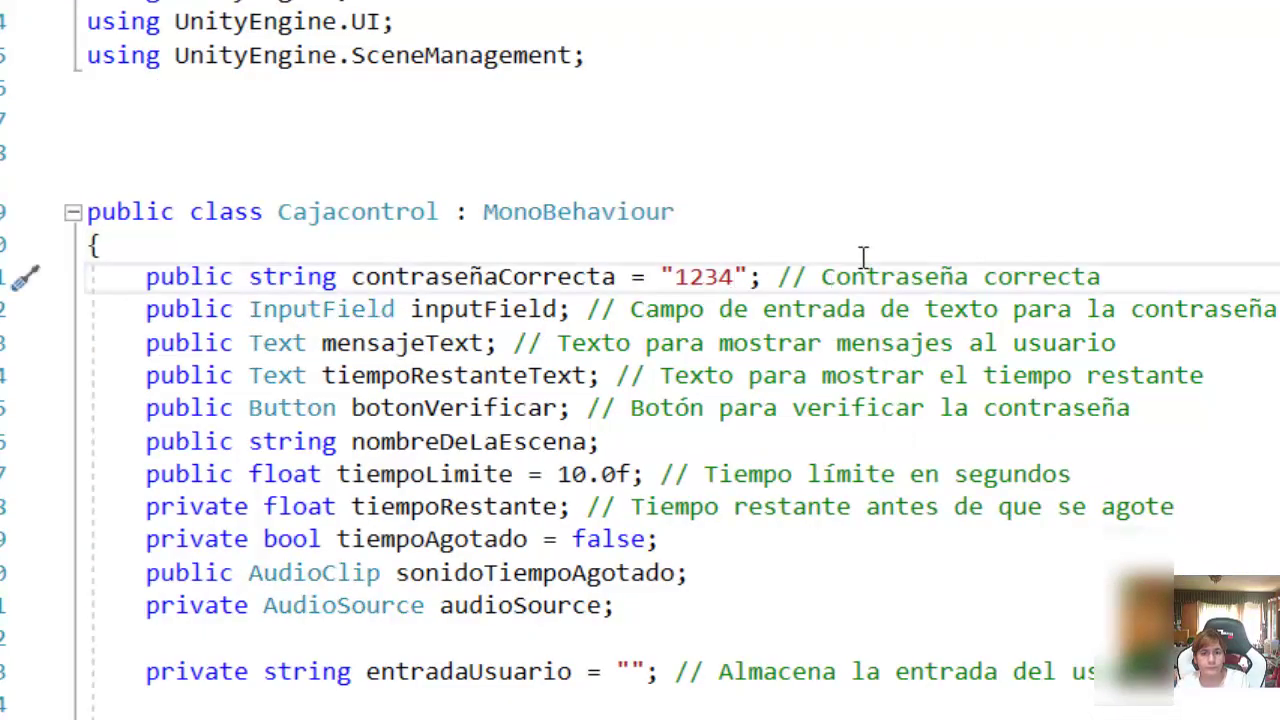
{"action": "type", "text": "5"}
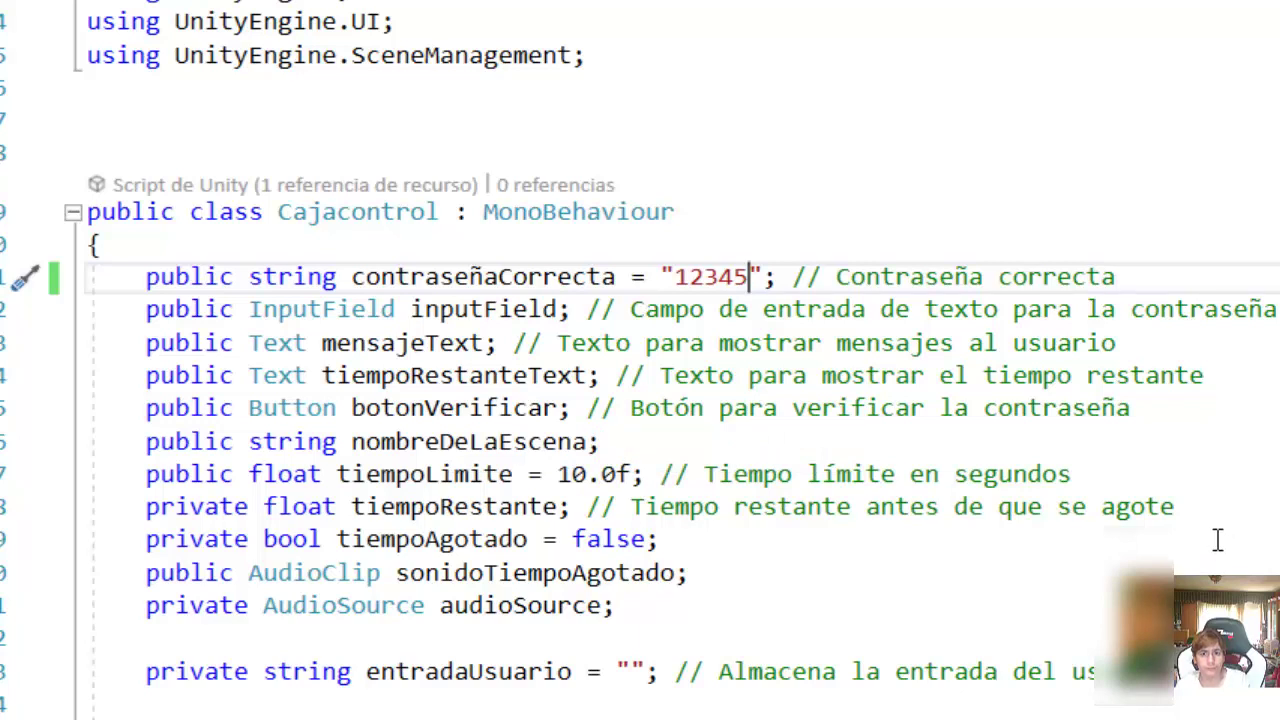
{"action": "scroll", "coordinate": [1217, 540], "scroll_direction": "down", "scroll_amount": 1}
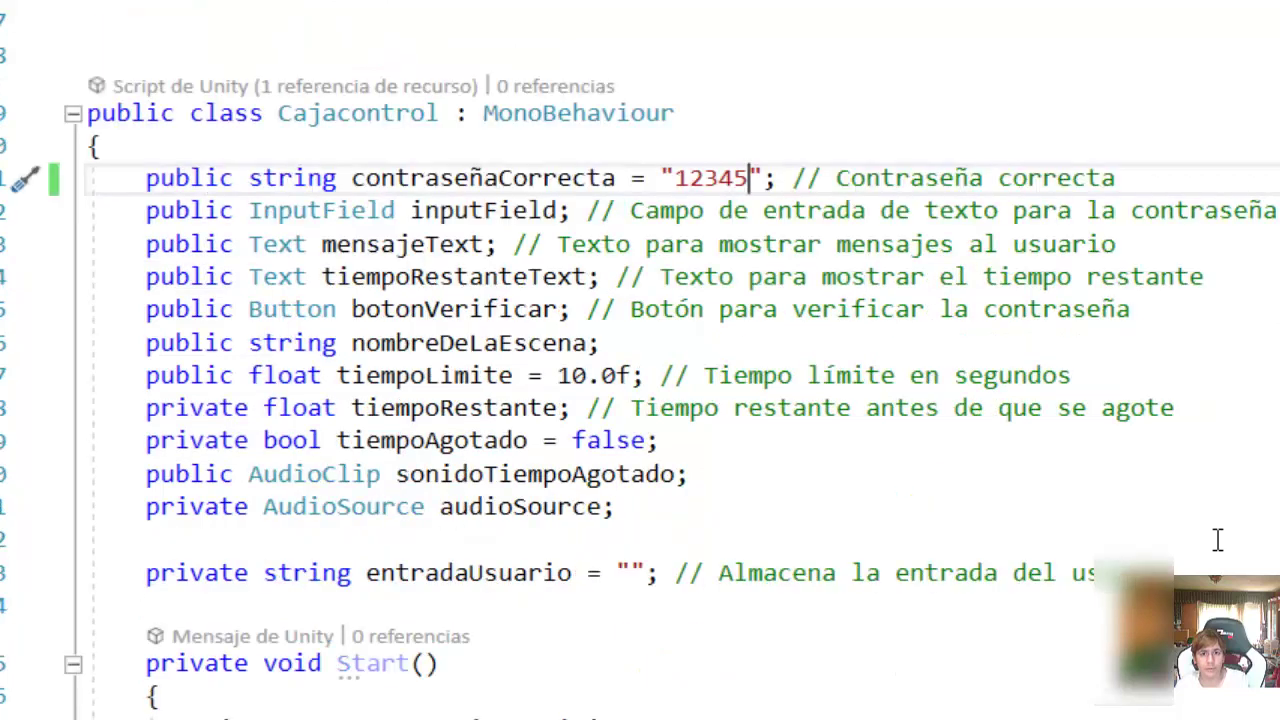
{"action": "scroll", "coordinate": [1217, 540], "scroll_direction": "down", "scroll_amount": 1}
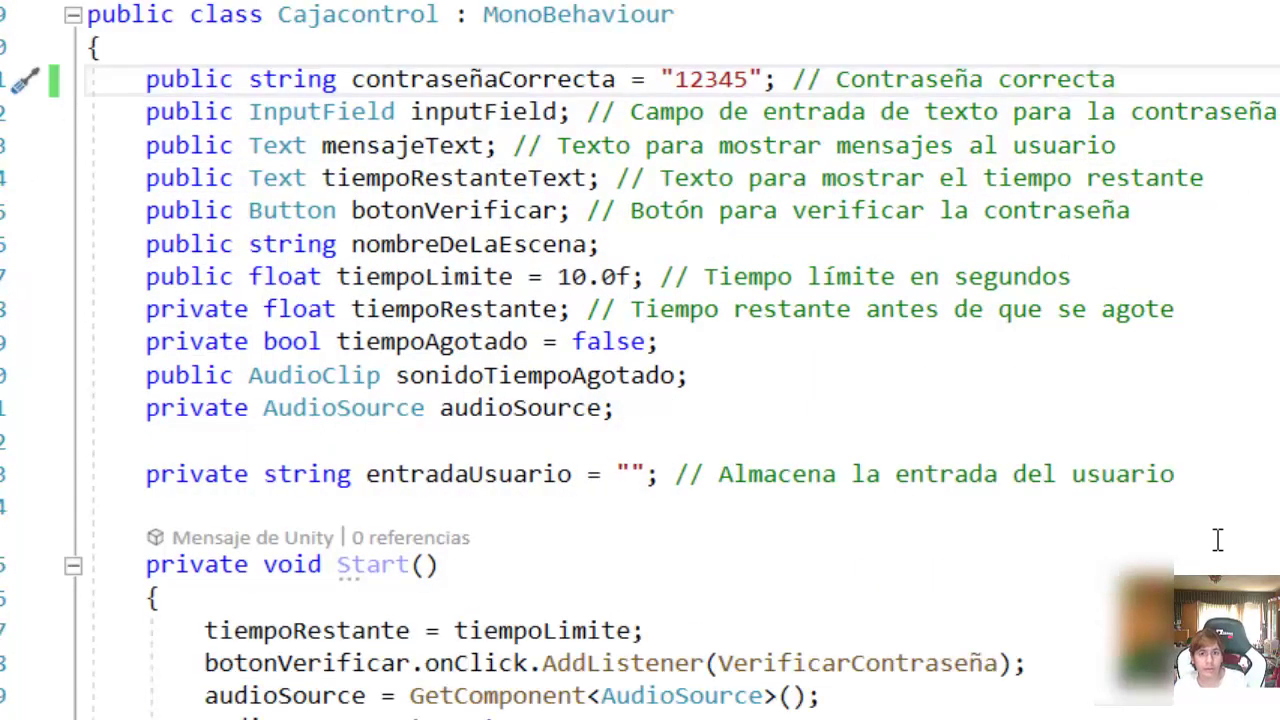
{"action": "scroll", "coordinate": [1217, 540], "scroll_direction": "down", "scroll_amount": 1}
{"action": "scroll", "coordinate": [1217, 540], "scroll_direction": "down", "scroll_amount": 1}
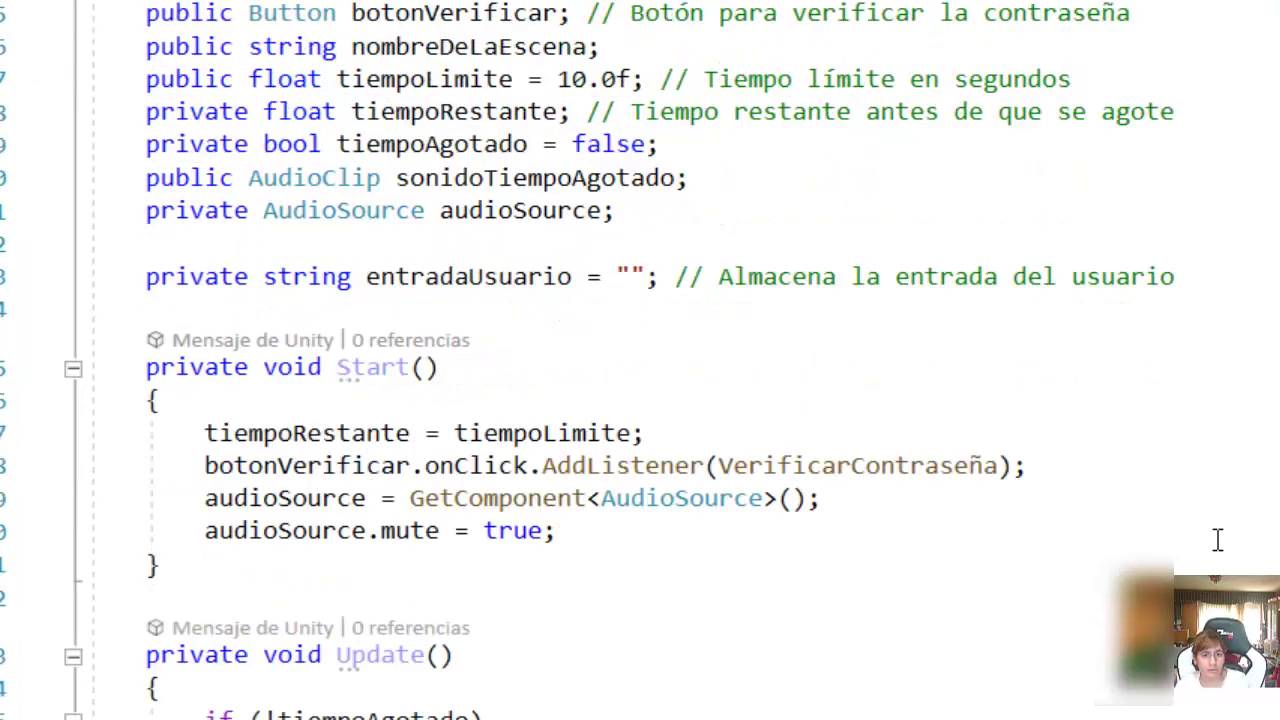
{"action": "scroll", "coordinate": [1217, 540], "scroll_direction": "down", "scroll_amount": 1}
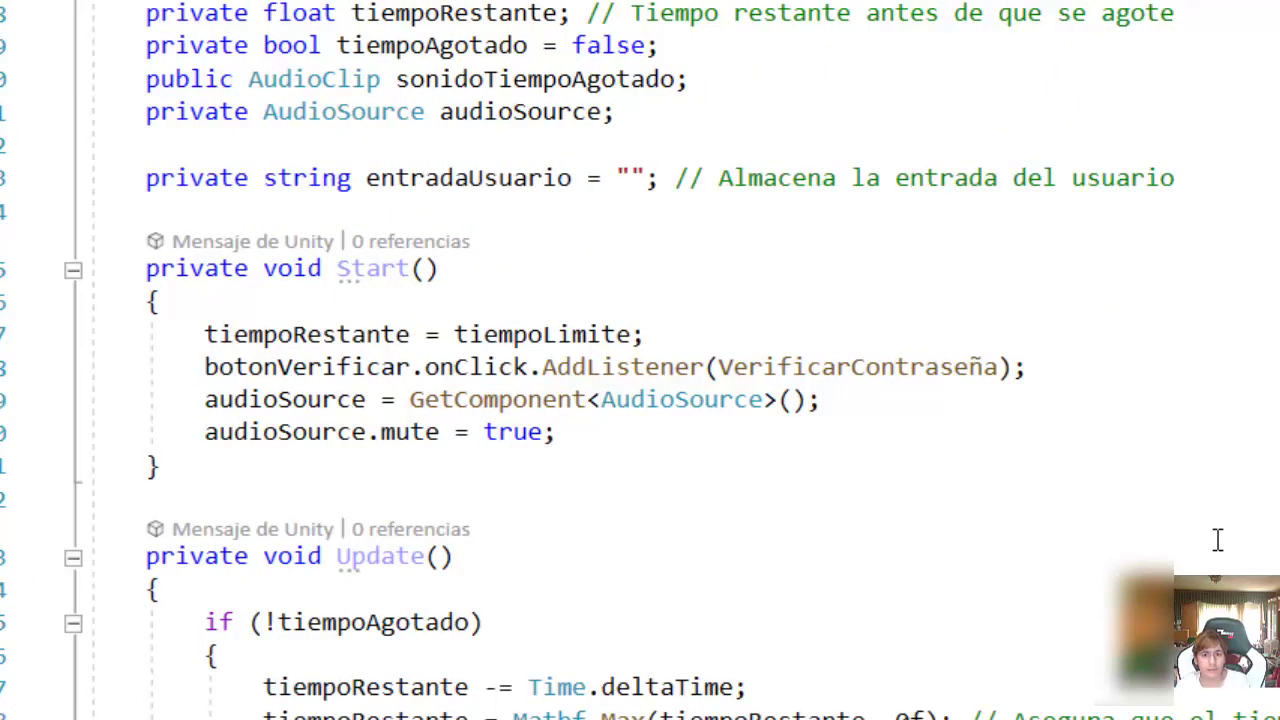
{"action": "scroll", "coordinate": [1217, 540], "scroll_direction": "down", "scroll_amount": 1}
{"action": "scroll", "coordinate": [1217, 540], "scroll_direction": "down", "scroll_amount": 1}
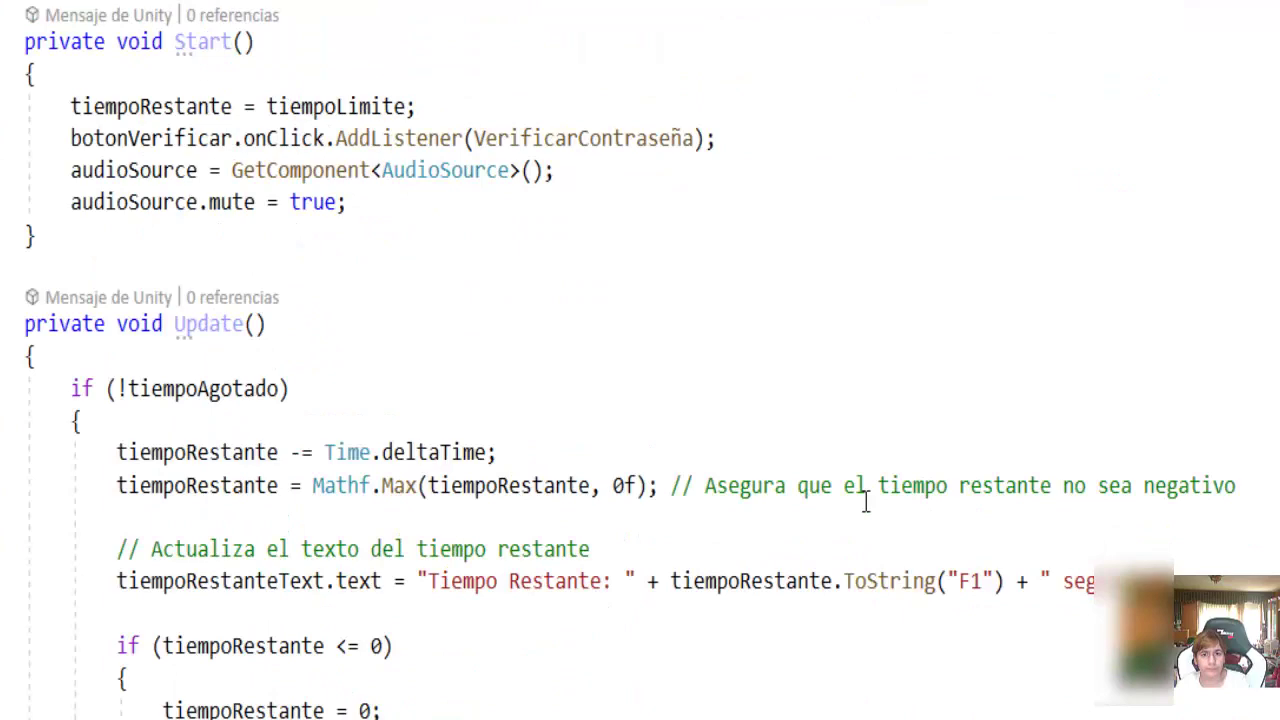
{"action": "scroll", "coordinate": [866, 502], "scroll_direction": "down", "scroll_amount": 2}
{"action": "scroll", "coordinate": [866, 502], "scroll_direction": "down", "scroll_amount": 1}
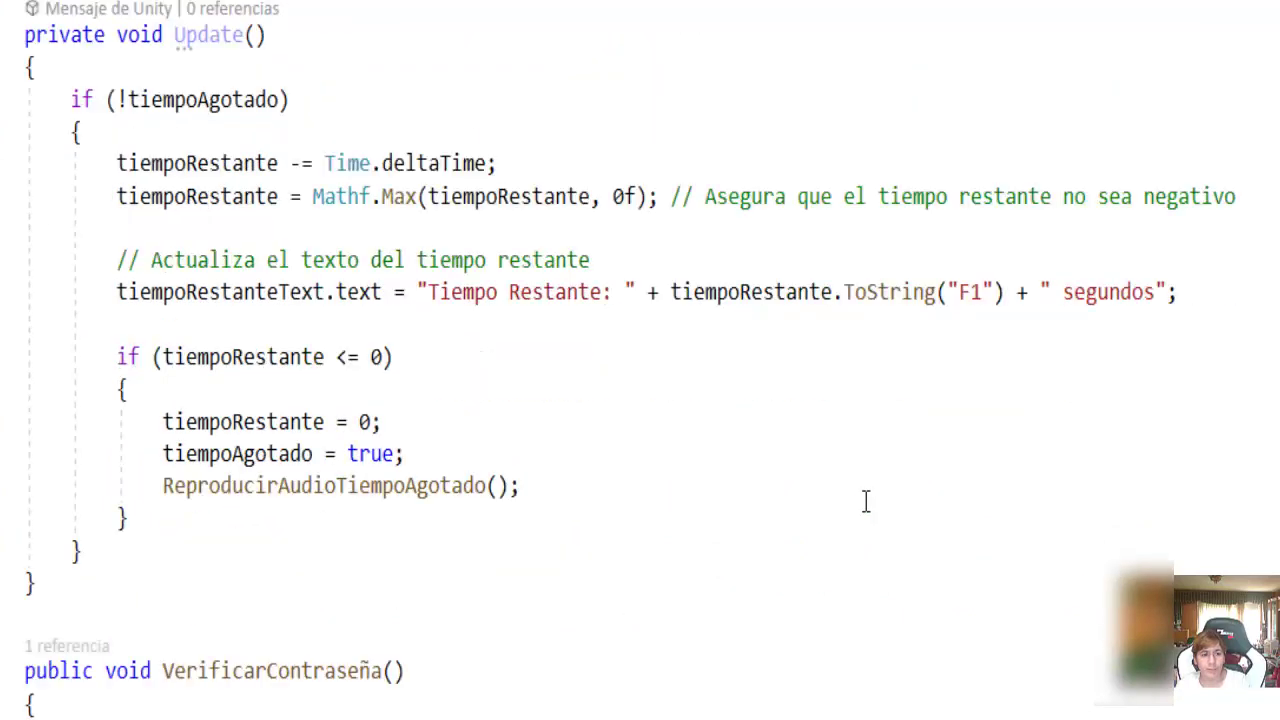
{"action": "scroll", "coordinate": [866, 502], "scroll_direction": "down", "scroll_amount": 1}
{"action": "scroll", "coordinate": [866, 502], "scroll_direction": "down", "scroll_amount": 2}
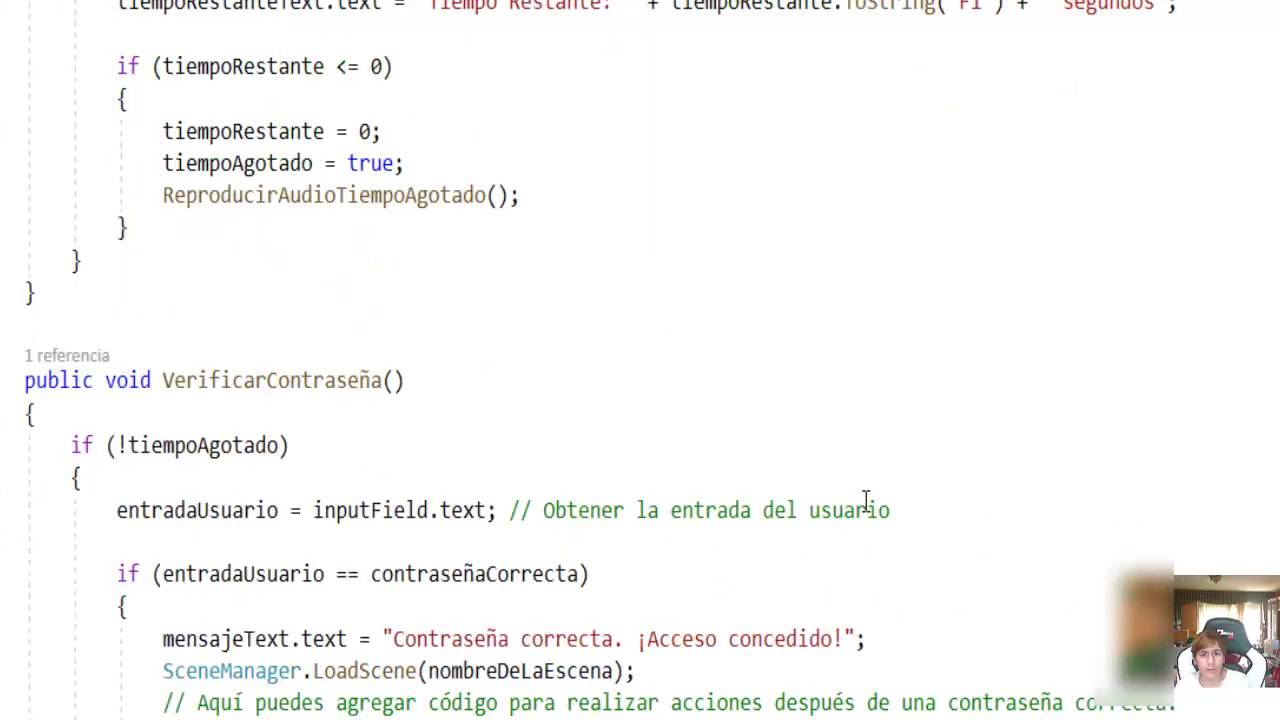
{"action": "scroll", "coordinate": [866, 502], "scroll_direction": "down", "scroll_amount": 1}
{"action": "scroll", "coordinate": [866, 502], "scroll_direction": "down", "scroll_amount": 1}
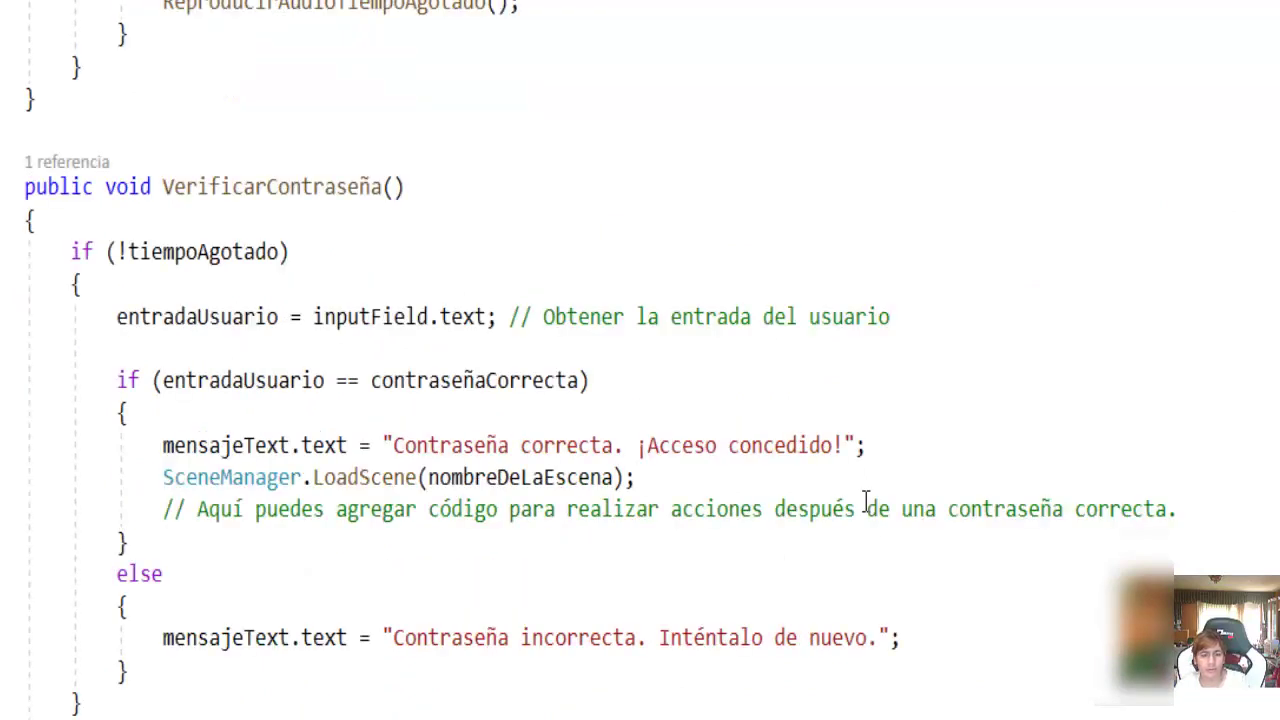
{"action": "scroll", "coordinate": [866, 502], "scroll_direction": "down", "scroll_amount": 1}
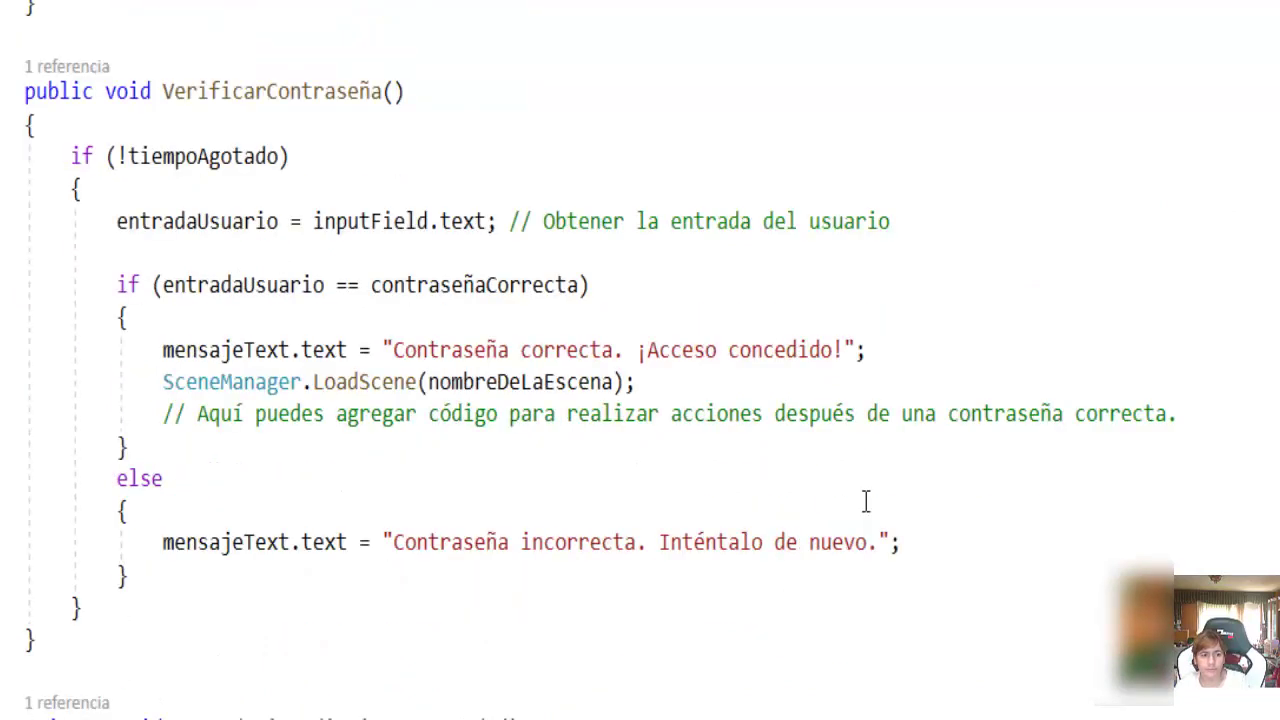
{"action": "scroll", "coordinate": [866, 502], "scroll_direction": "down", "scroll_amount": 1}
{"action": "scroll", "coordinate": [866, 502], "scroll_direction": "down", "scroll_amount": 4}
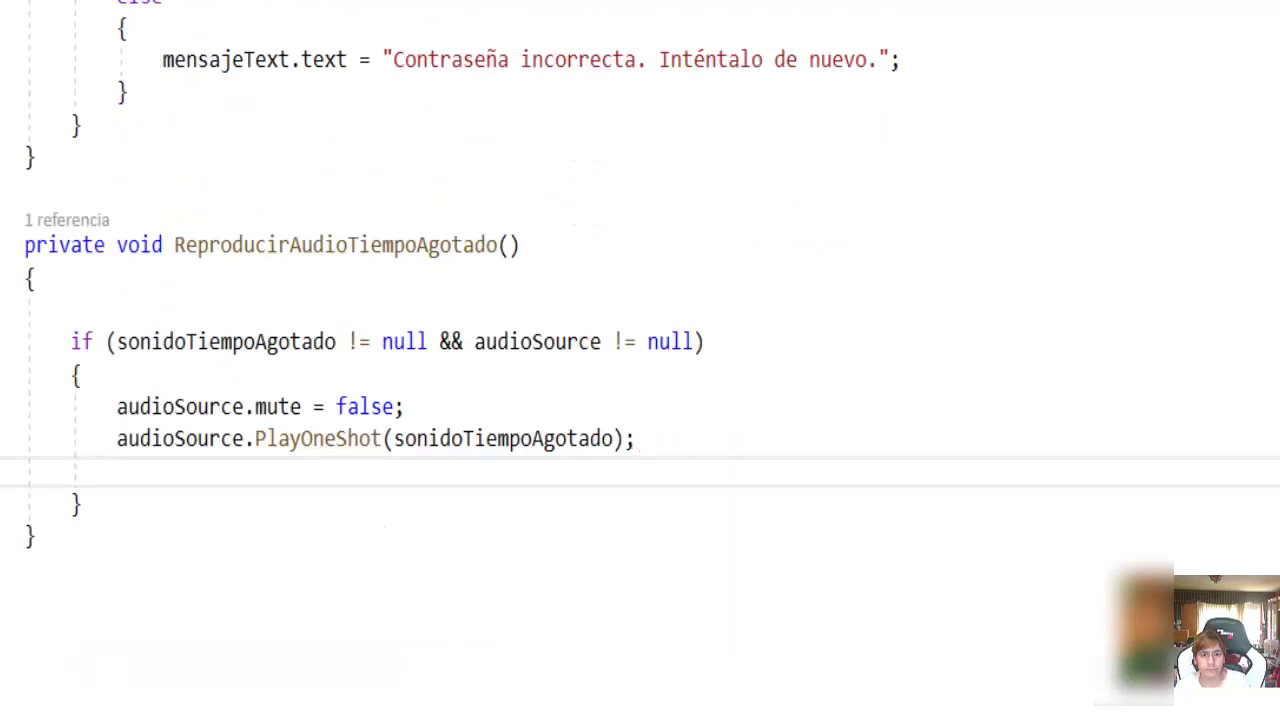
{"action": "scroll", "coordinate": [986, 549], "scroll_direction": "up", "scroll_amount": 1}
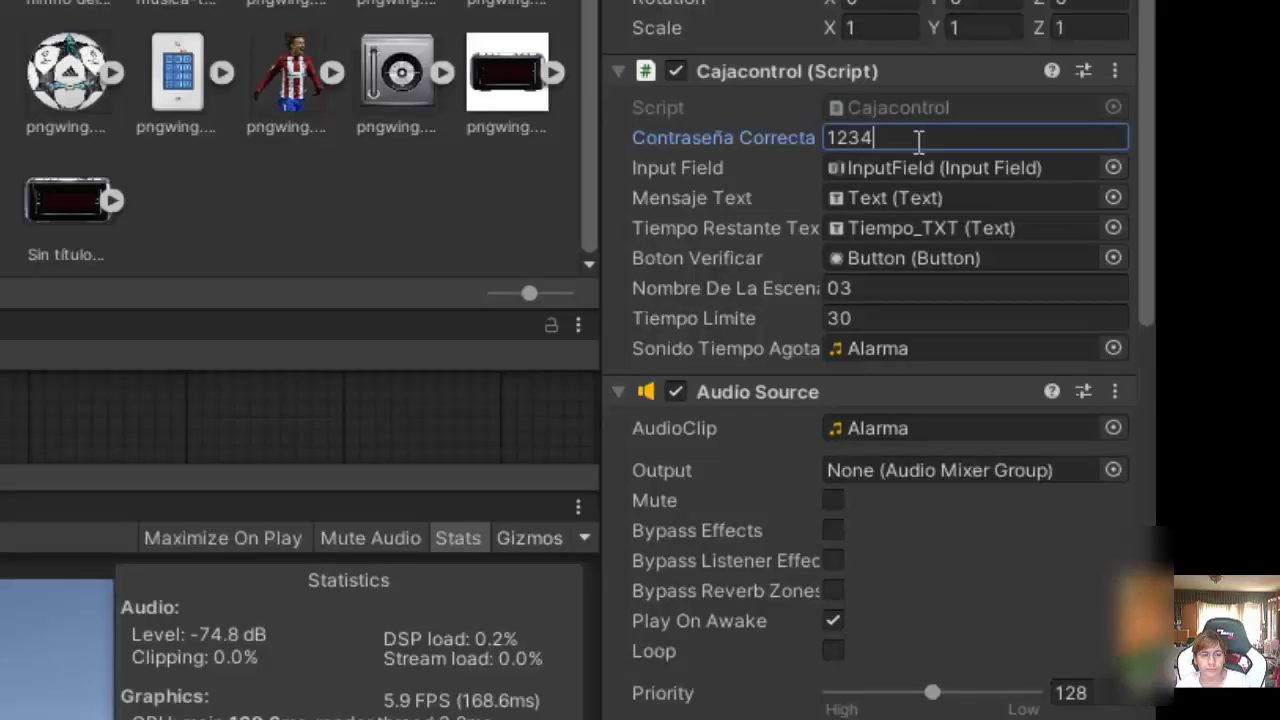
Step: Change Contraseña Correcta to 12345, test the wrong codes 1234 and 555, then stop the game
{"action": "type", "text": "5"}
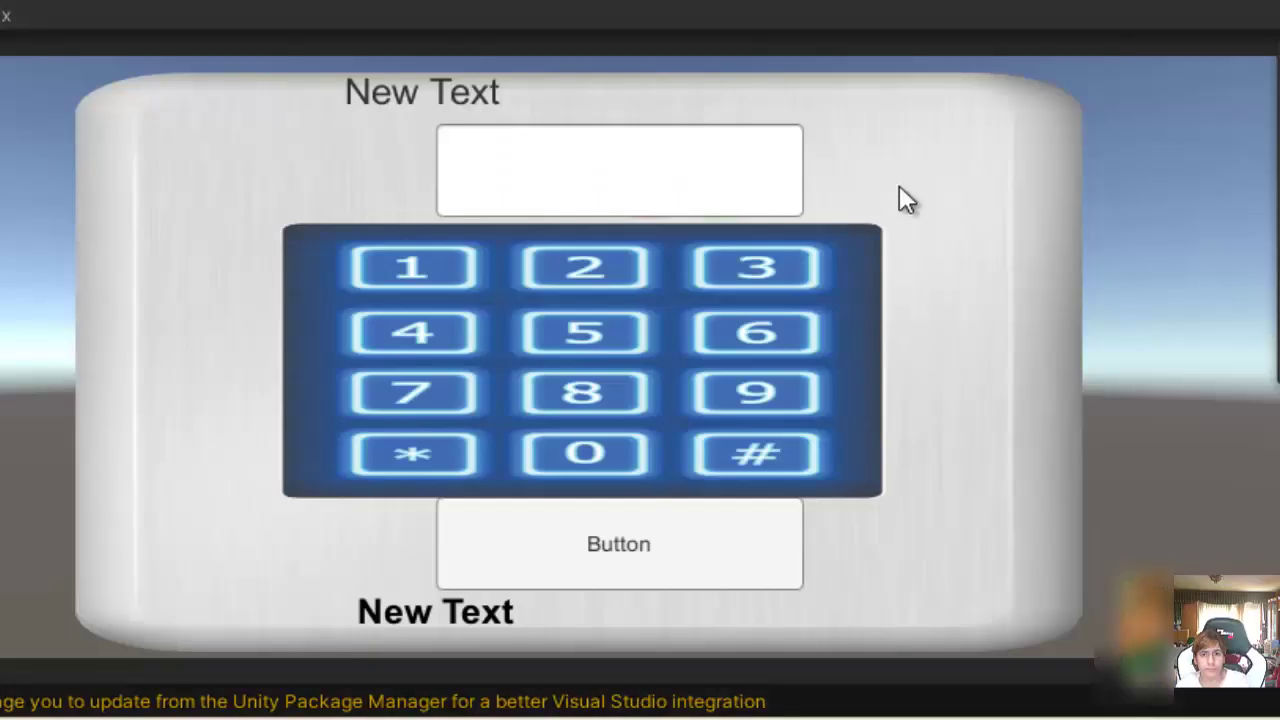
{"action": "left_click", "coordinate": [686, 192]}
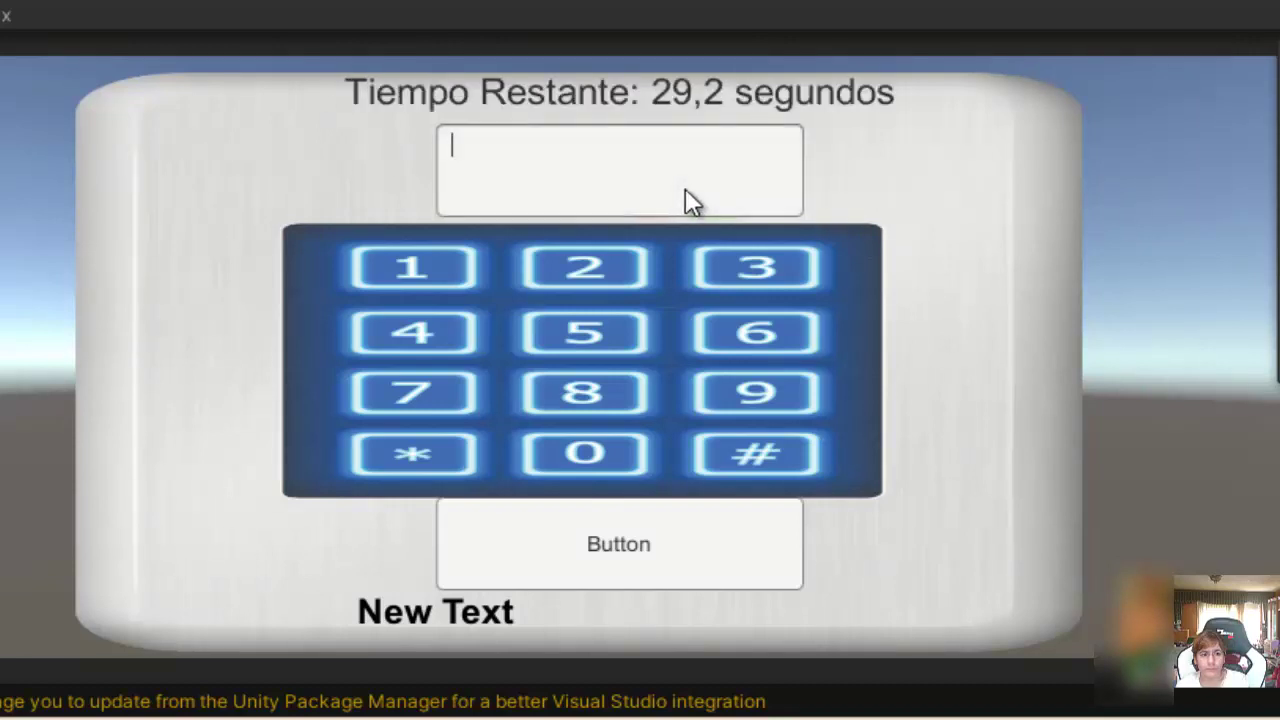
{"action": "type", "text": "1234"}
{"action": "left_click", "coordinate": [717, 545]}
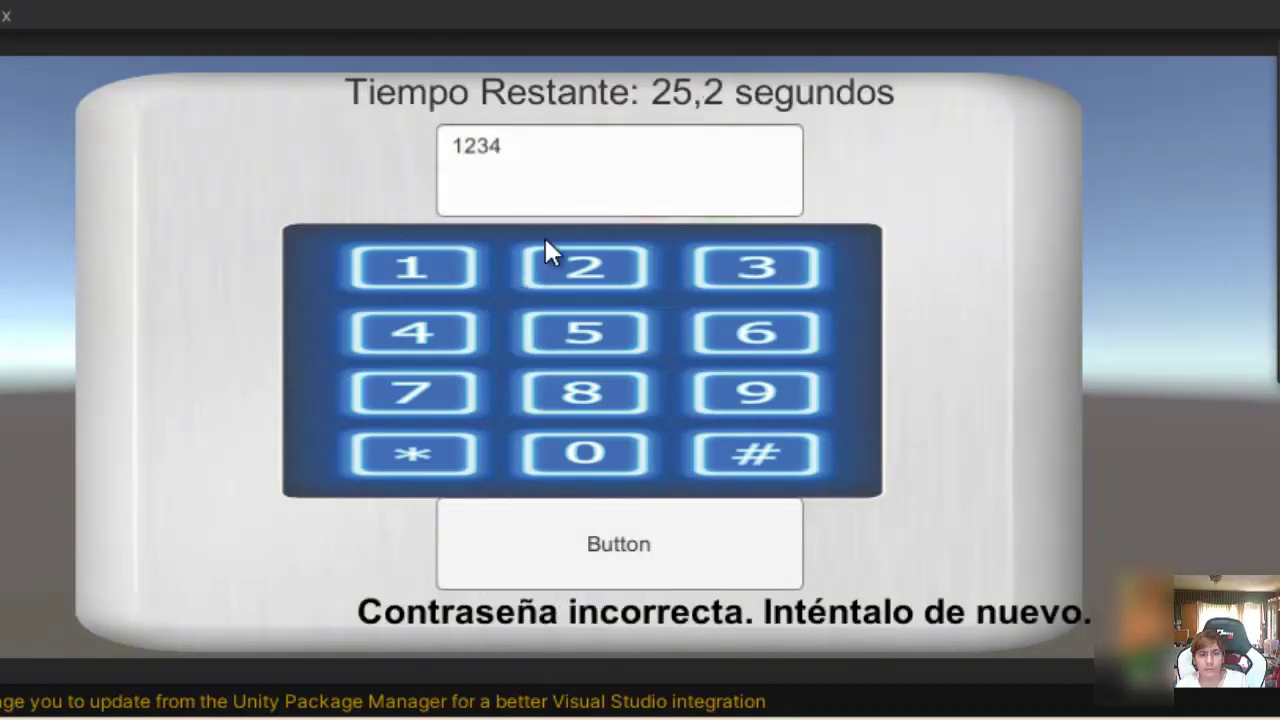
{"action": "left_click", "coordinate": [529, 198]}
{"action": "type", "text": "555"}
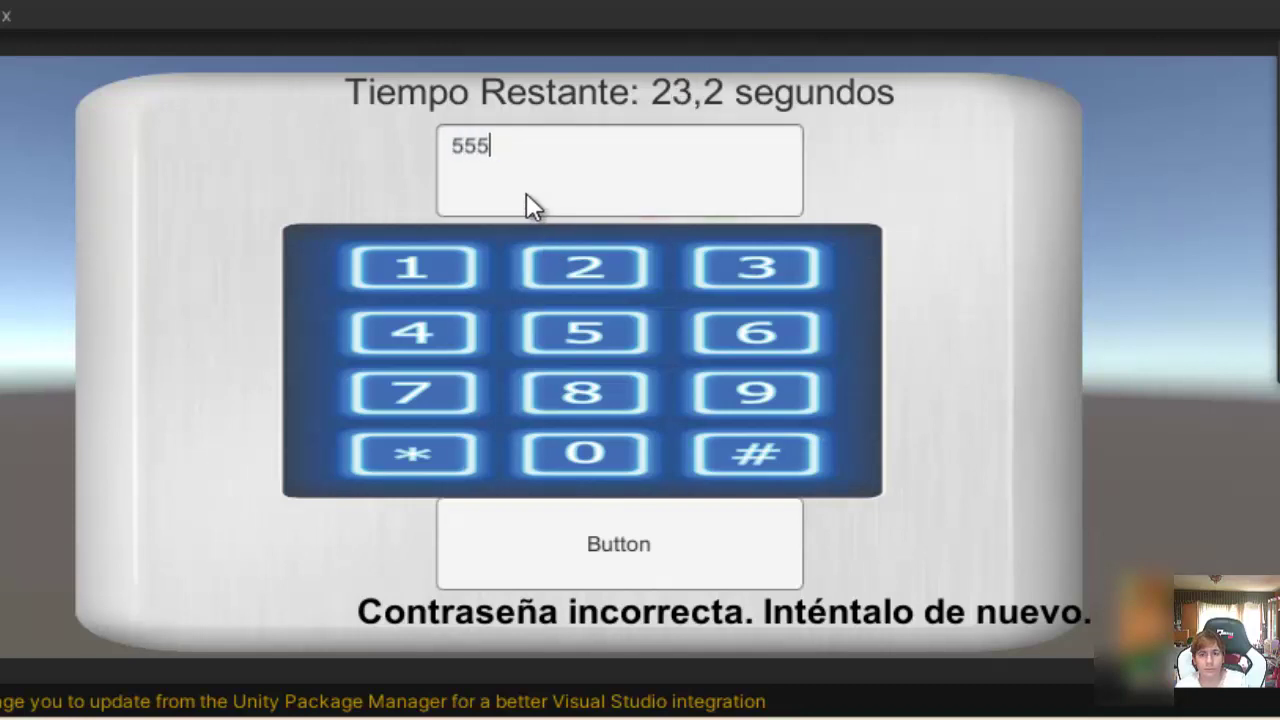
{"action": "left_click", "coordinate": [595, 540]}
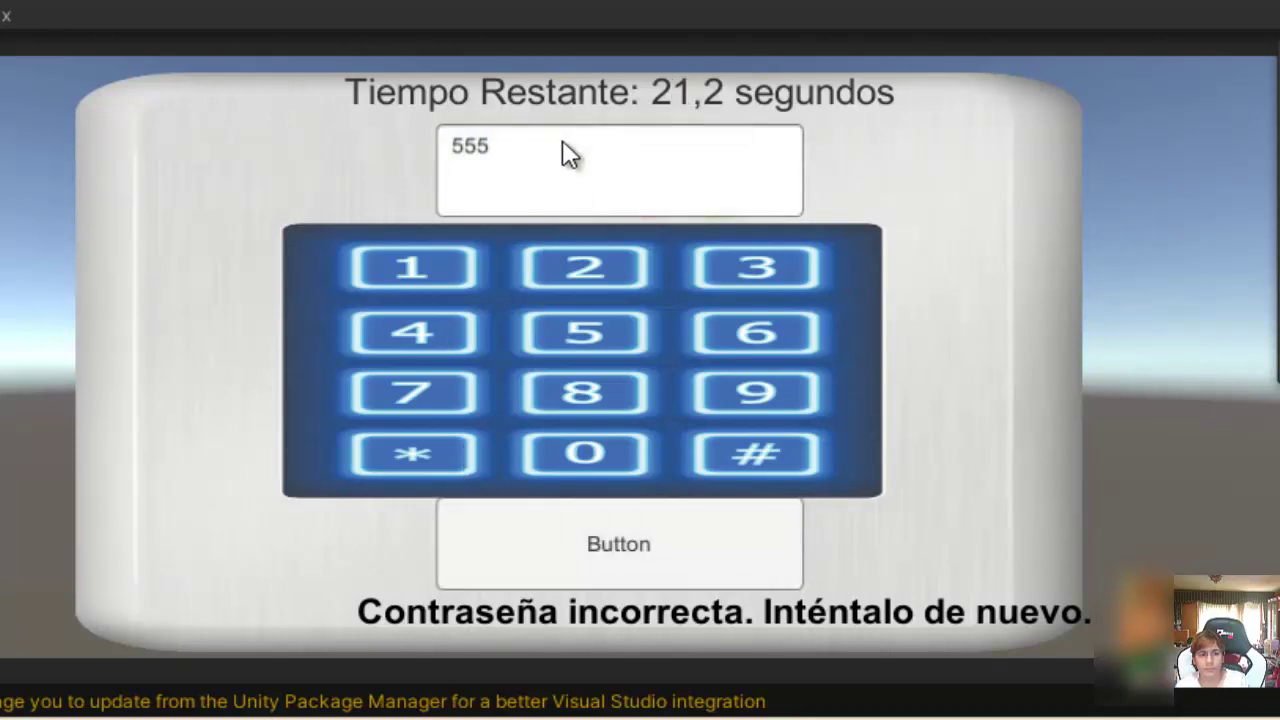
{"action": "key", "text": "ctrl+p"}
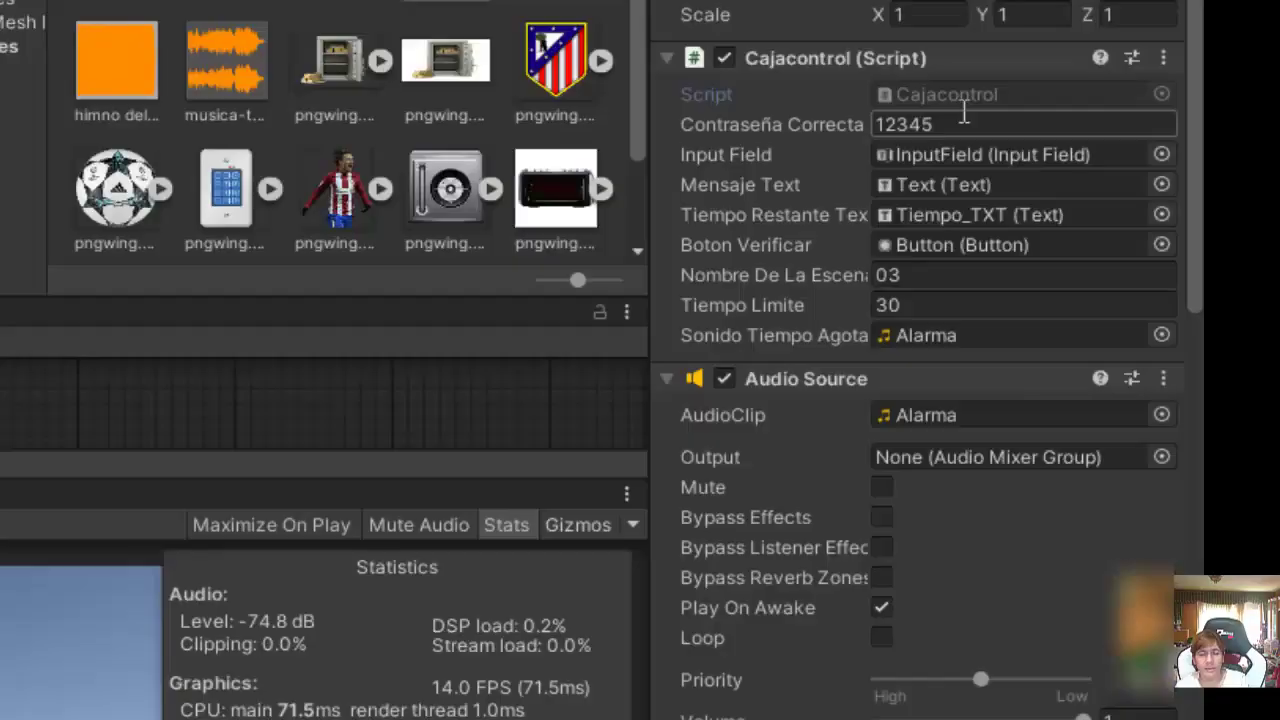
Step: Append a 6 to Contraseña Correcta and start Play mode
{"action": "left_click", "coordinate": [963, 121]}
{"action": "left_click", "coordinate": [963, 121]}
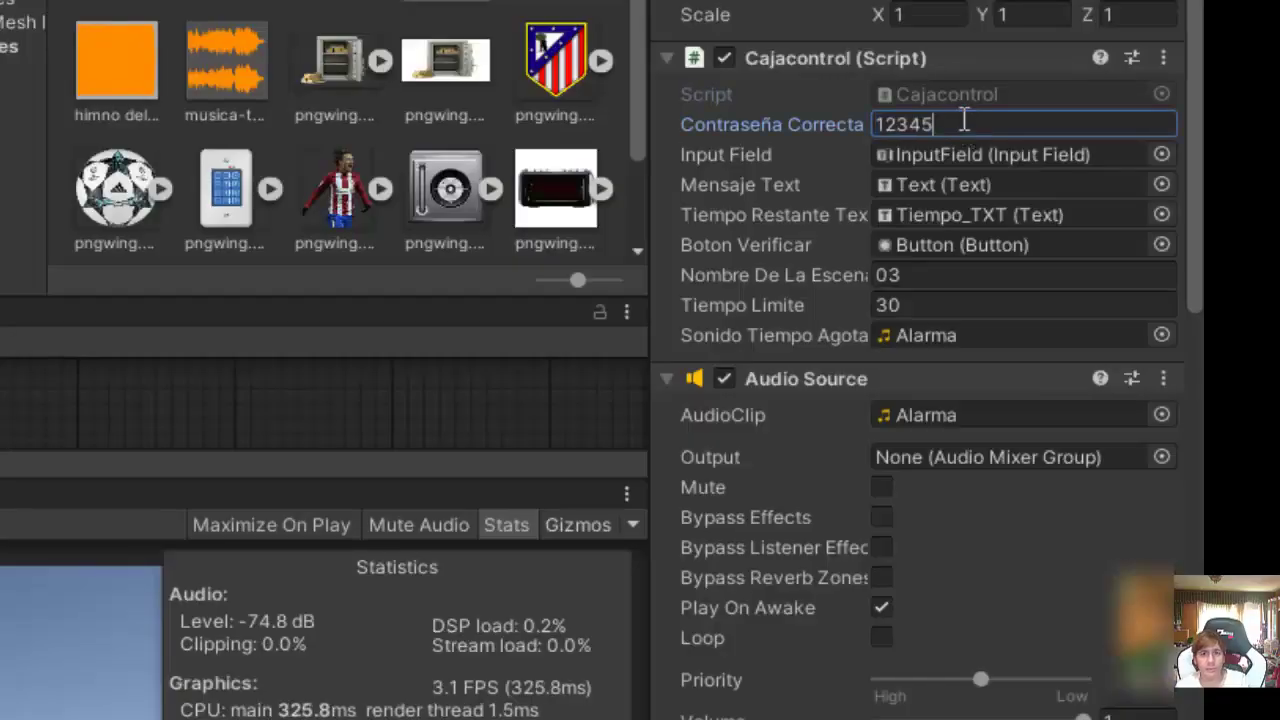
{"action": "type", "text": "6"}
{"action": "key", "text": "ctrl+p"}
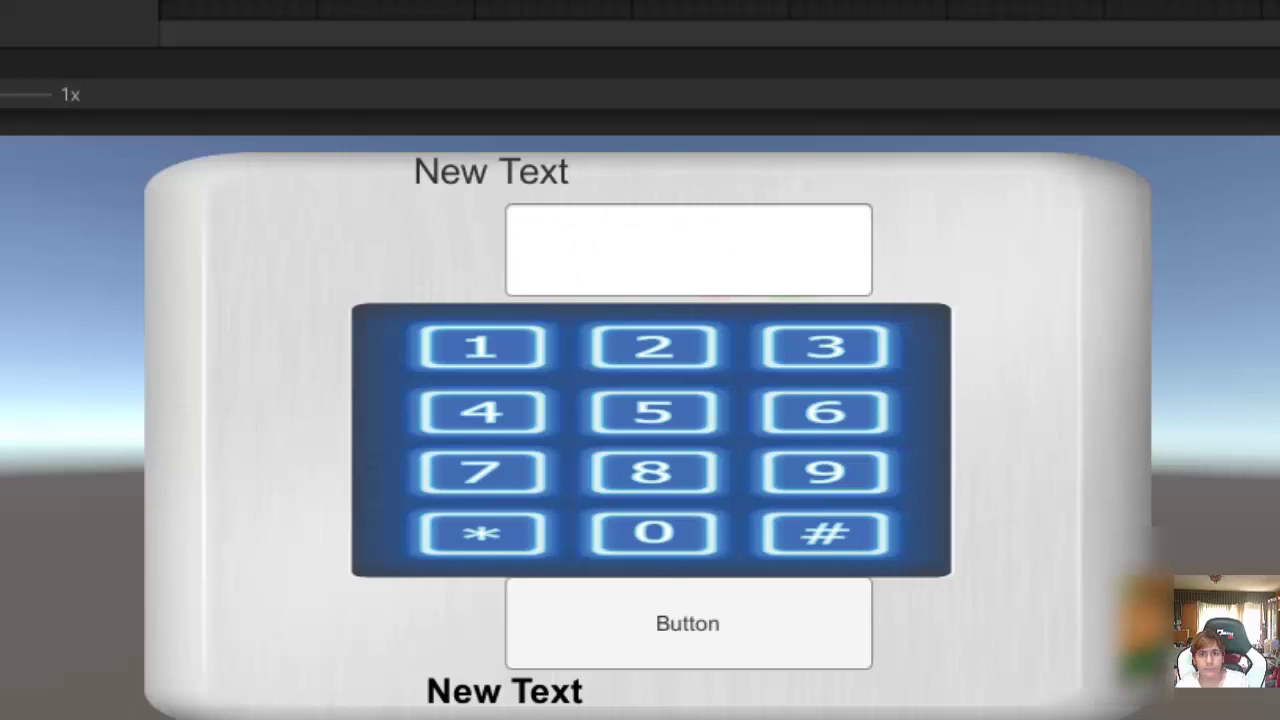
Step: Test the keypad with 1234, then 12345, getting the wrong-password message
{"action": "left_click", "coordinate": [695, 269]}
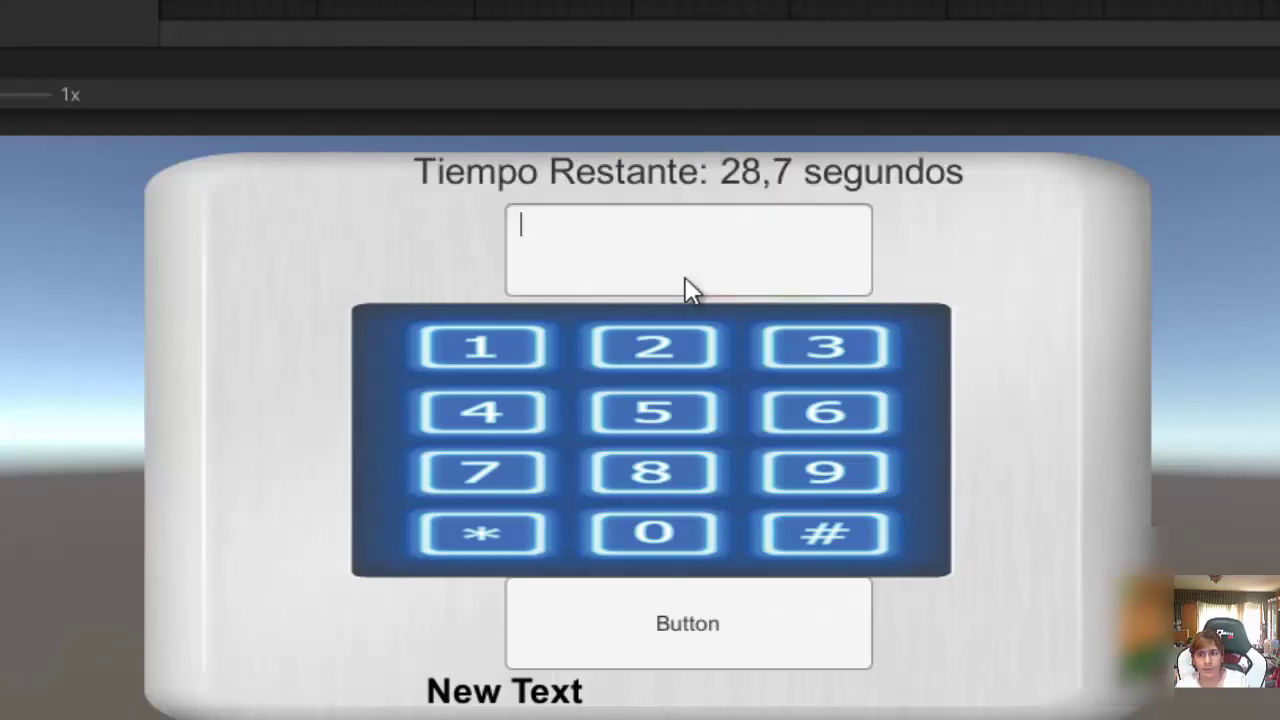
{"action": "type", "text": "1234"}
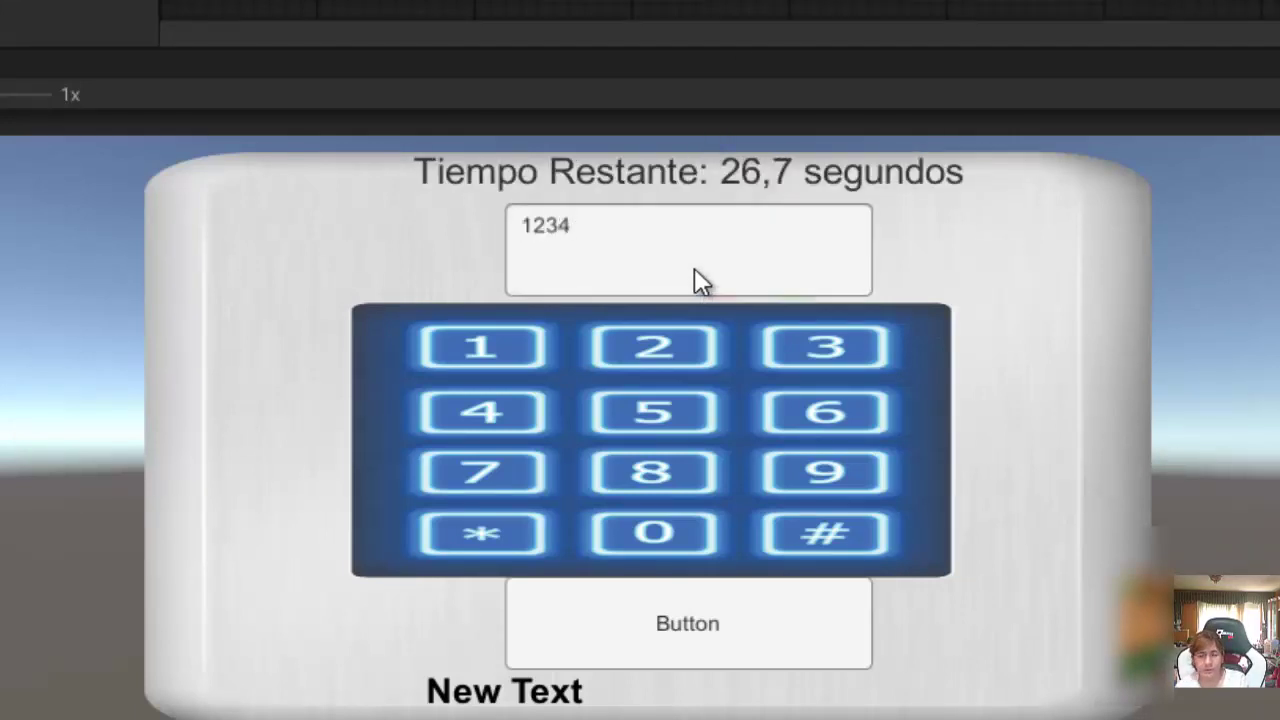
{"action": "left_click", "coordinate": [719, 607]}
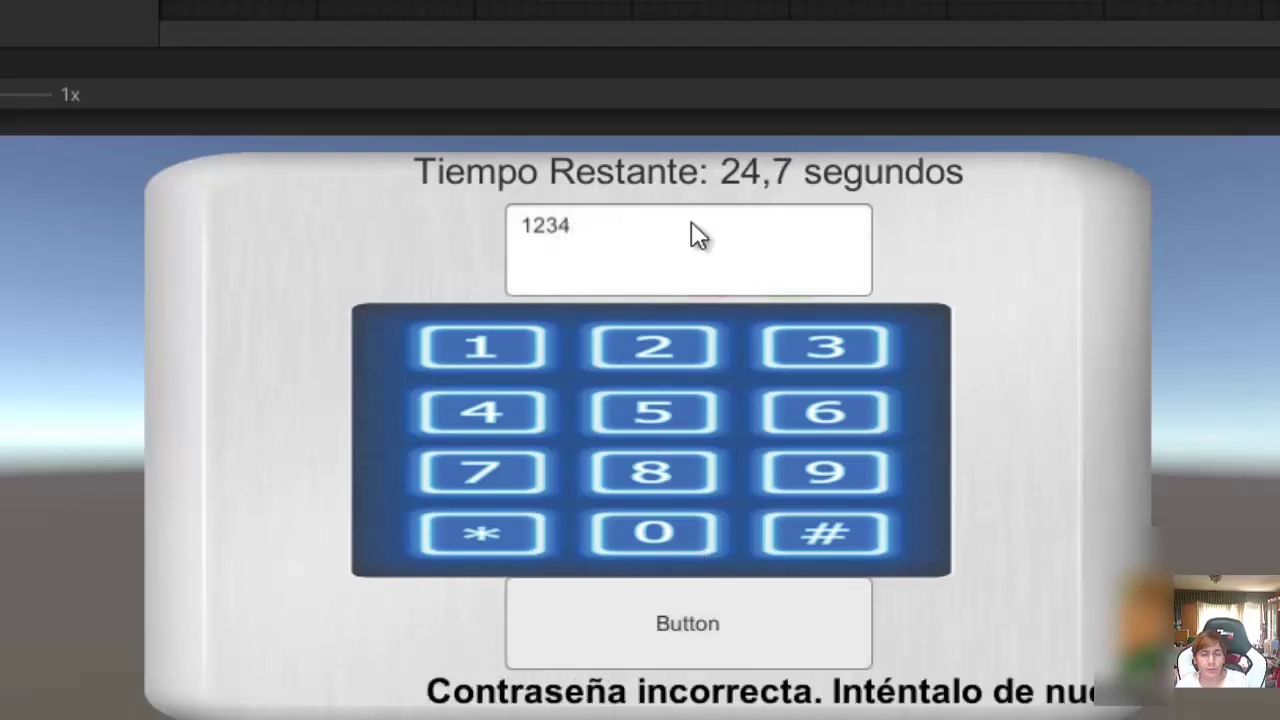
{"action": "left_click", "coordinate": [677, 270]}
{"action": "left_click", "coordinate": [677, 262]}
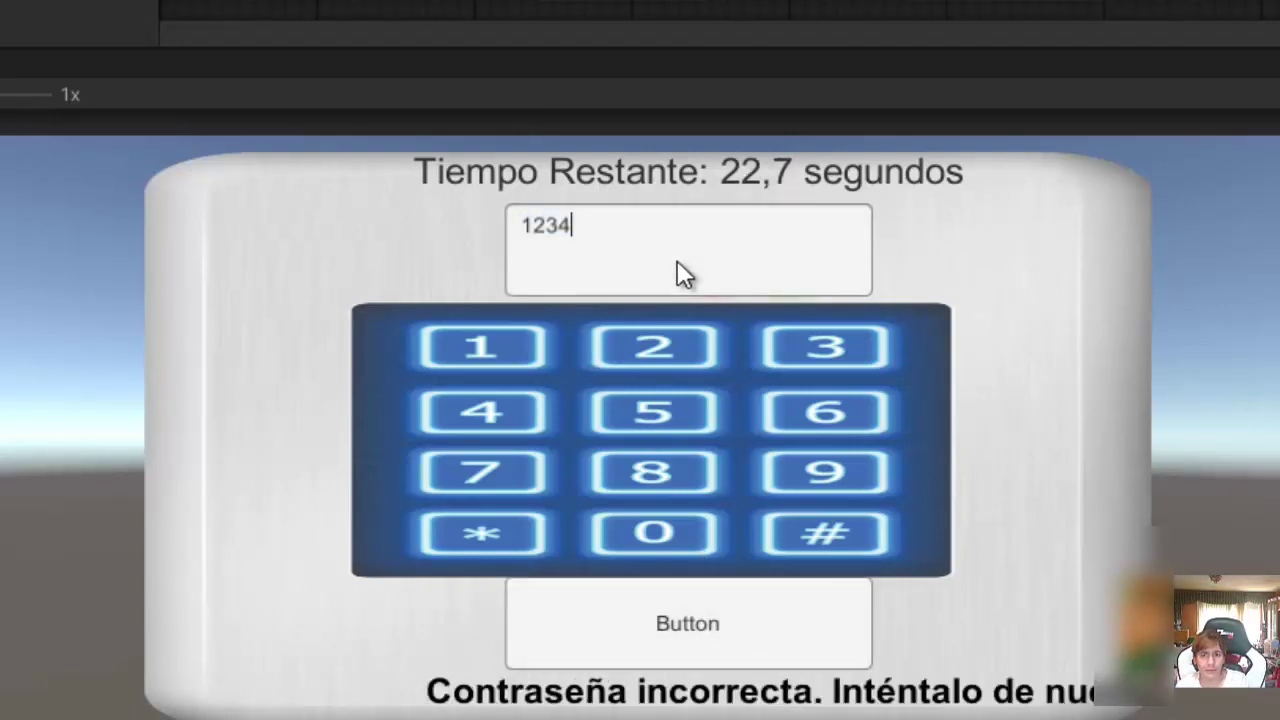
{"action": "type", "text": "5"}
{"action": "left_click", "coordinate": [718, 617]}
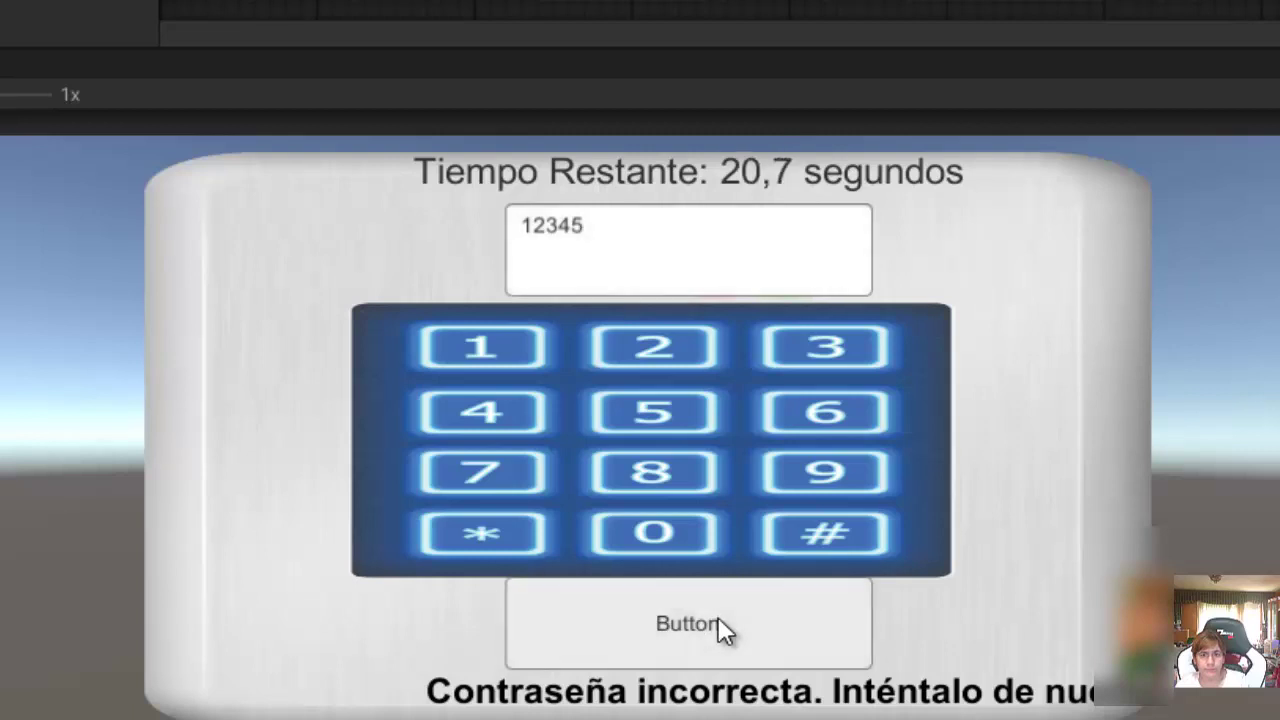
{"action": "left_click", "coordinate": [610, 272]}
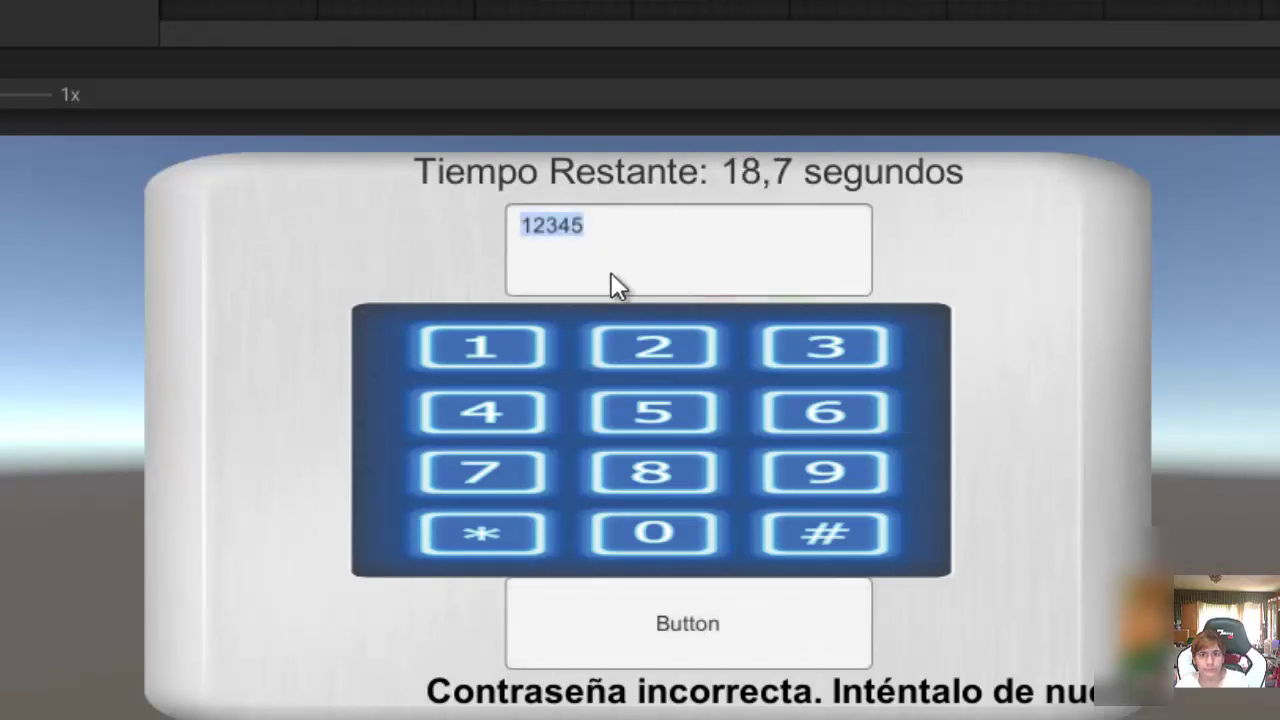
{"action": "left_click", "coordinate": [610, 272]}
Step: Add a final 6 to the code and submit it to open the gold-filled safe
{"action": "type", "text": "6"}
{"action": "left_click", "coordinate": [741, 645]}
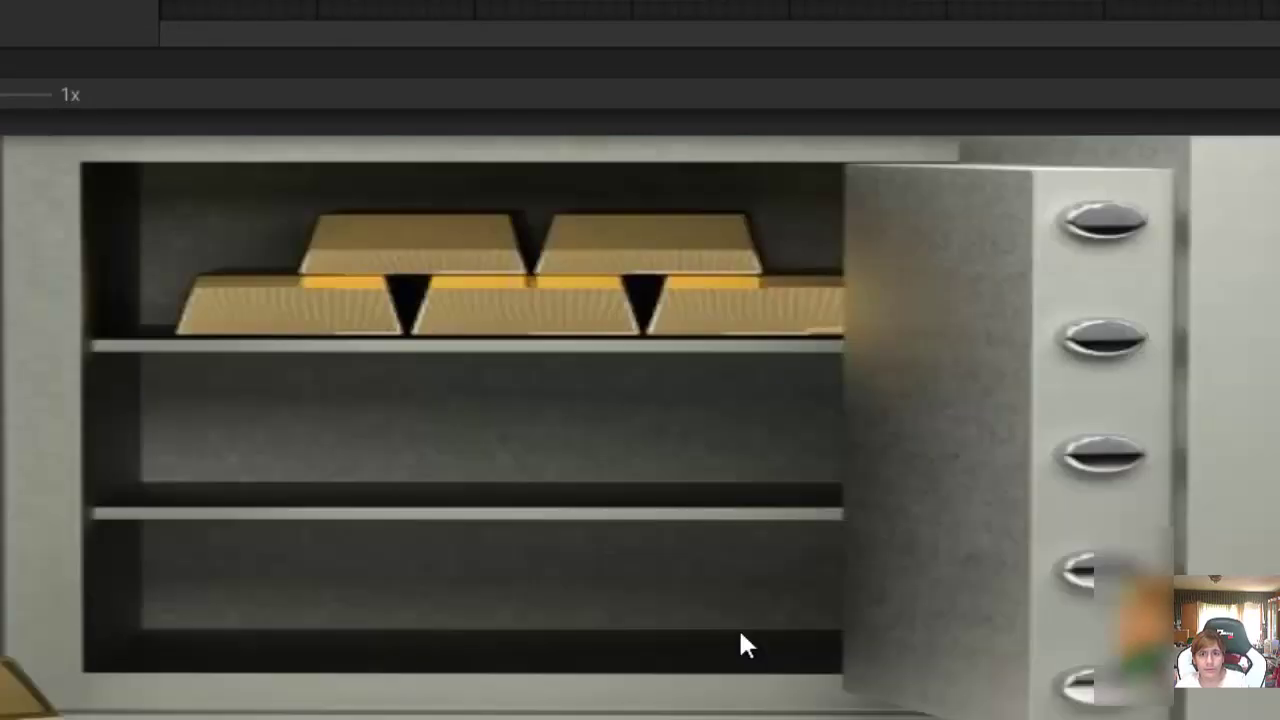